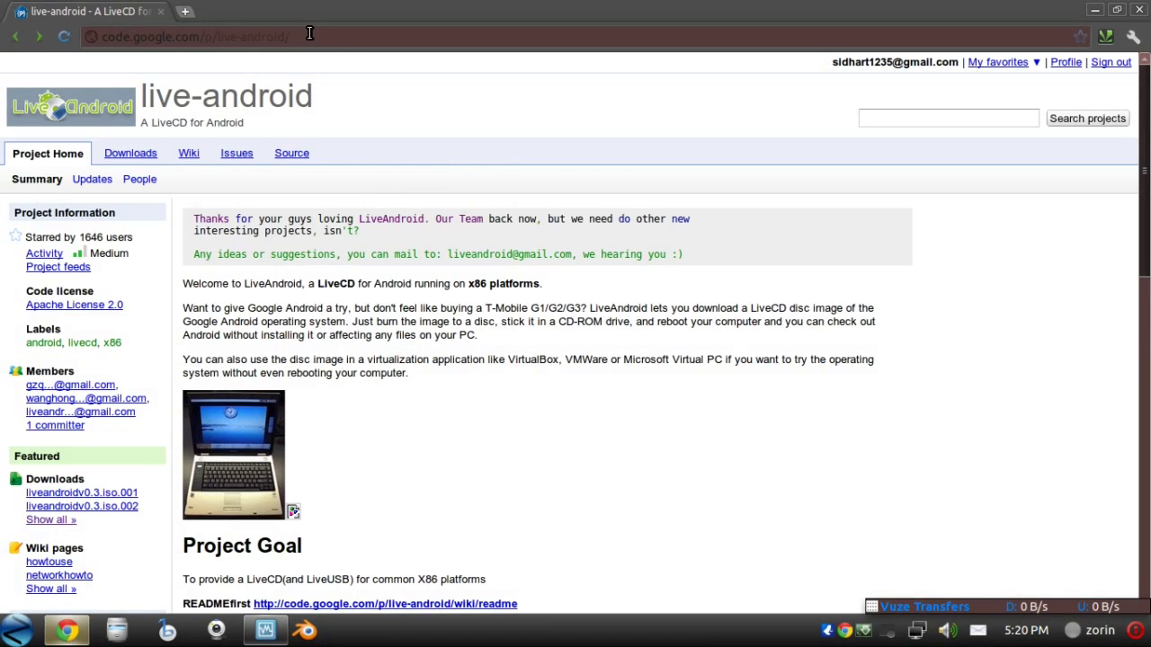
- Open the downloads list of the live-android project through the download link under Version 0.2
{"action": "left_click_drag", "start_coordinate": [296, 37], "coordinate": [99, 36]}
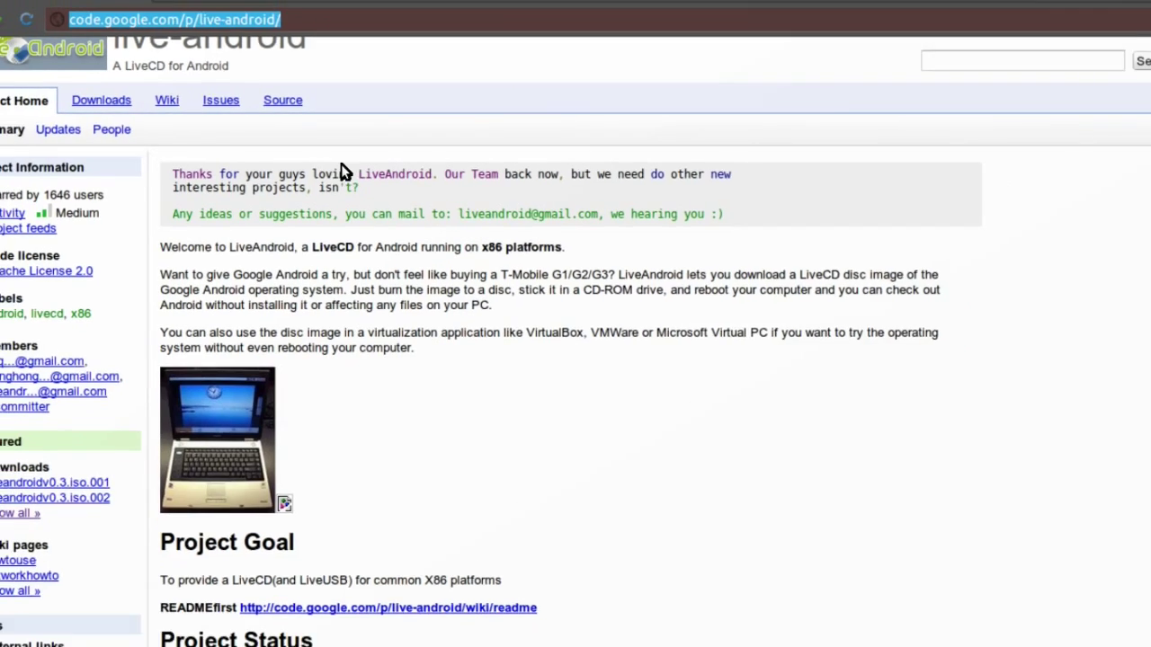
{"action": "scroll", "coordinate": [699, 429], "scroll_direction": "down", "scroll_amount": 2}
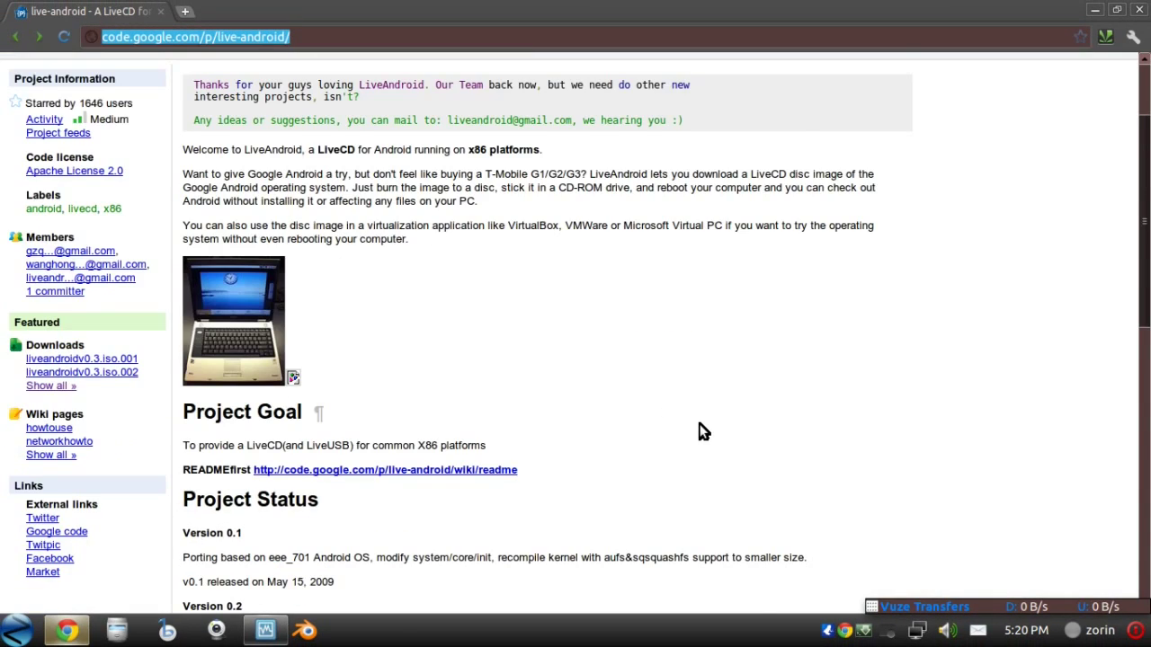
{"action": "scroll", "coordinate": [700, 434], "scroll_direction": "down", "scroll_amount": 5}
{"action": "scroll", "coordinate": [705, 444], "scroll_direction": "down", "scroll_amount": 3}
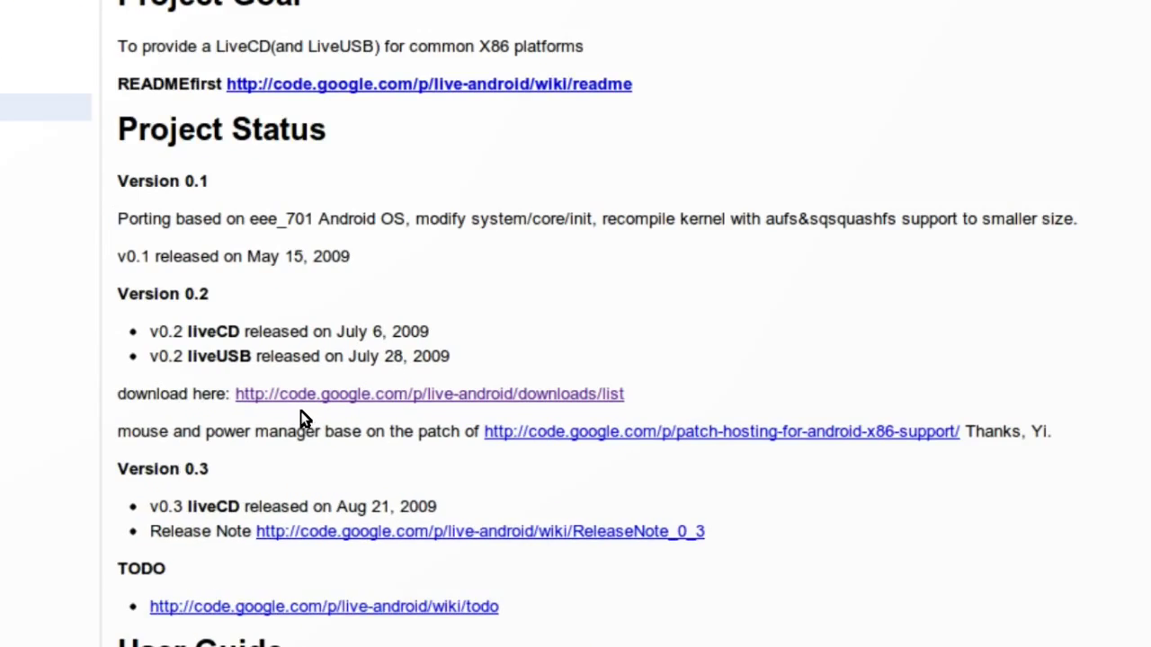
{"action": "left_click", "coordinate": [323, 397]}
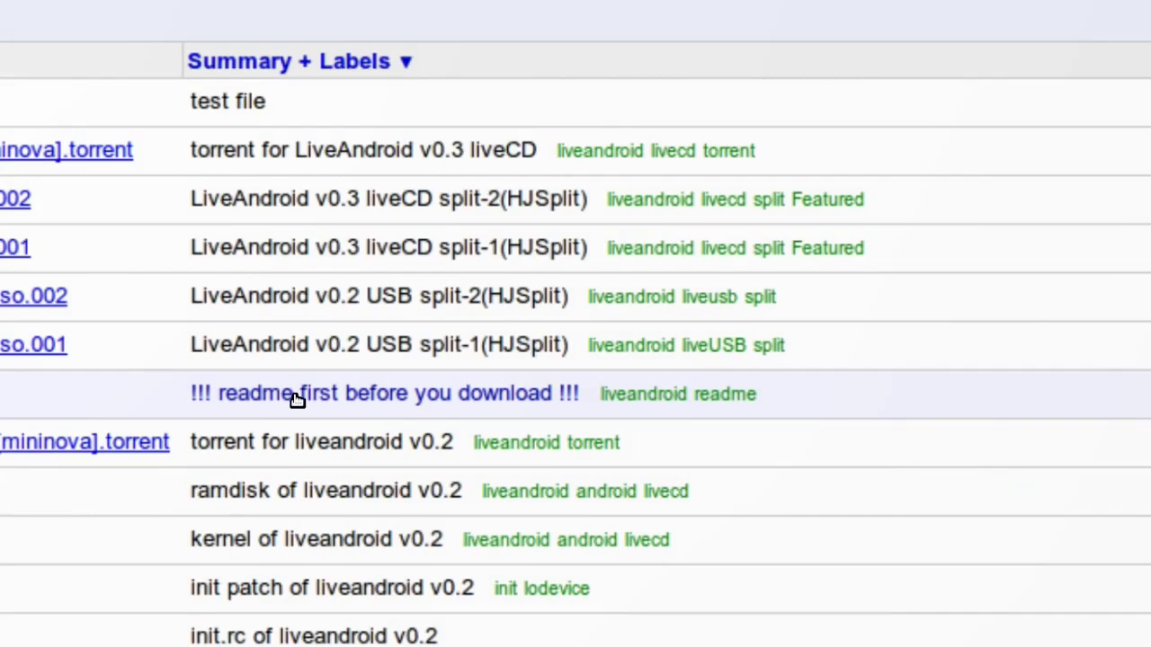
- View the download page of the "readme first before you download" file and return to the downloads list
{"action": "left_click", "coordinate": [297, 396]}
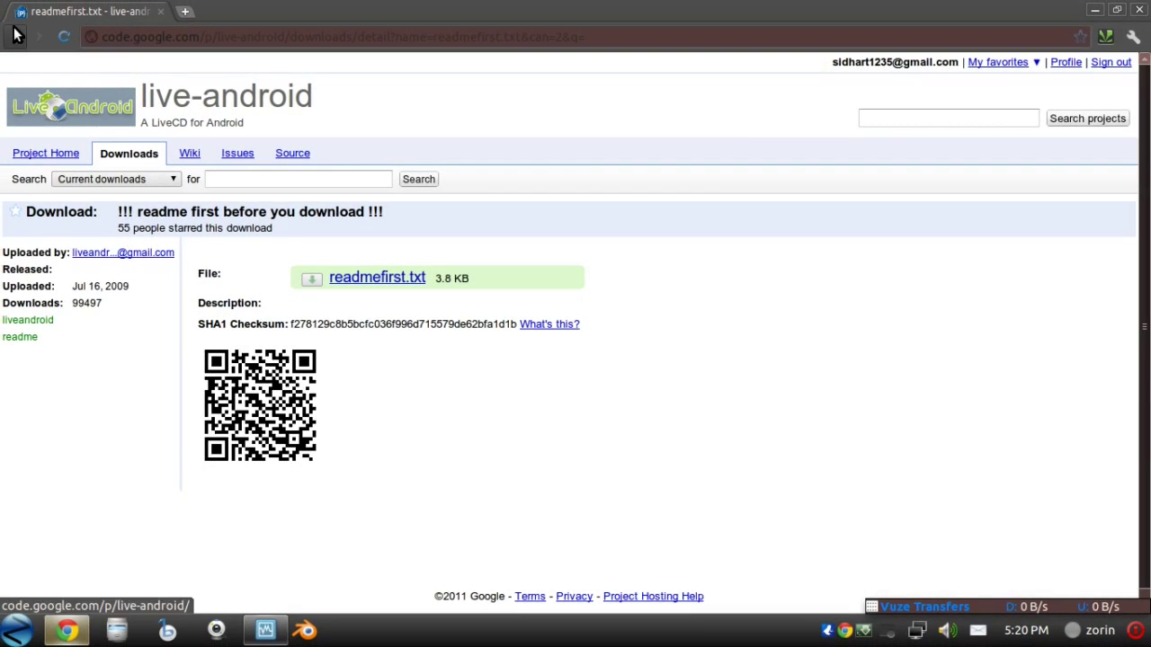
{"action": "left_click", "coordinate": [15, 36]}
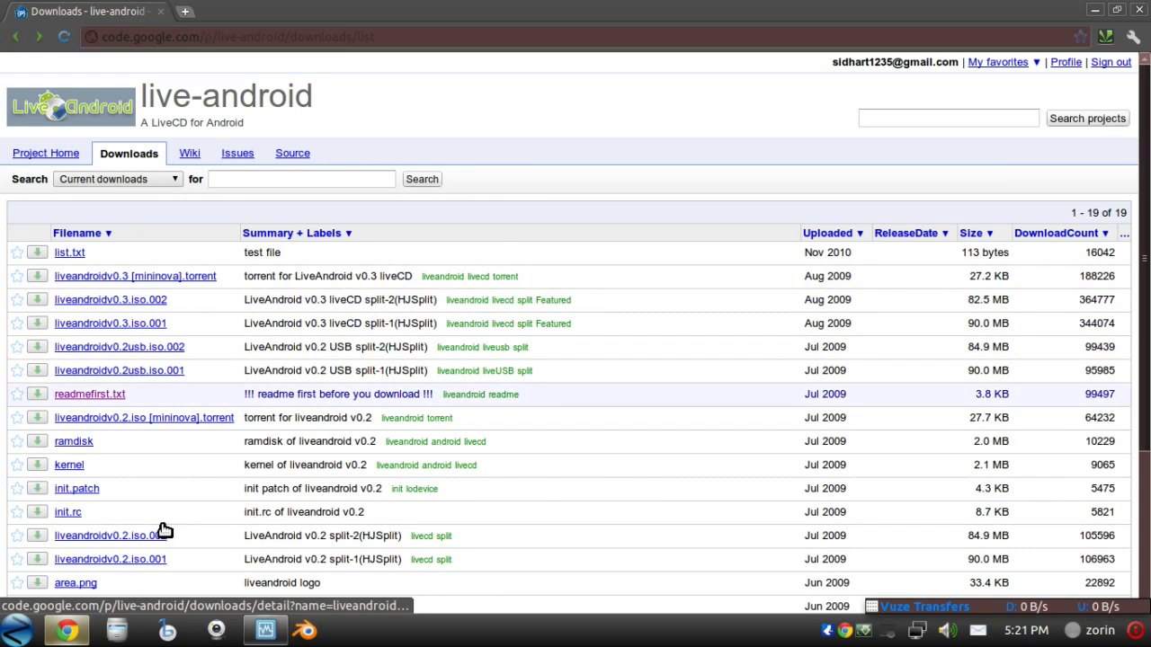
{"action": "left_click", "coordinate": [164, 276]}
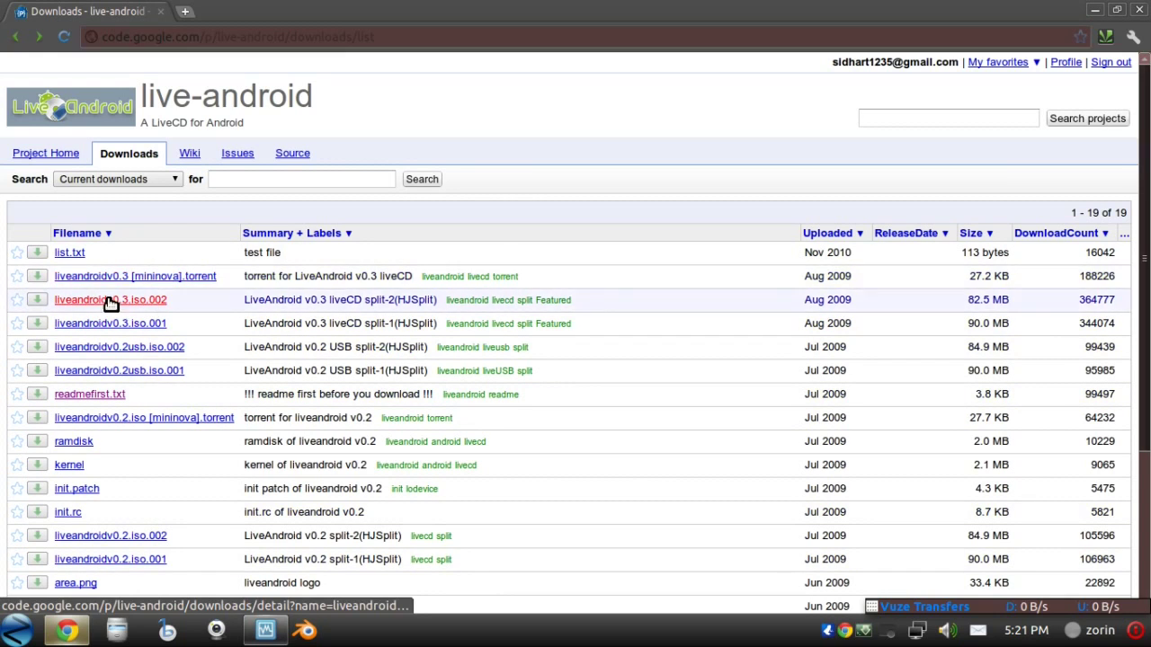
- Select liveandroidv0.3.iso on the desktop and switch to VirtualBox OSE Manager
{"action": "key", "text": "ctrl+alt+Left"}
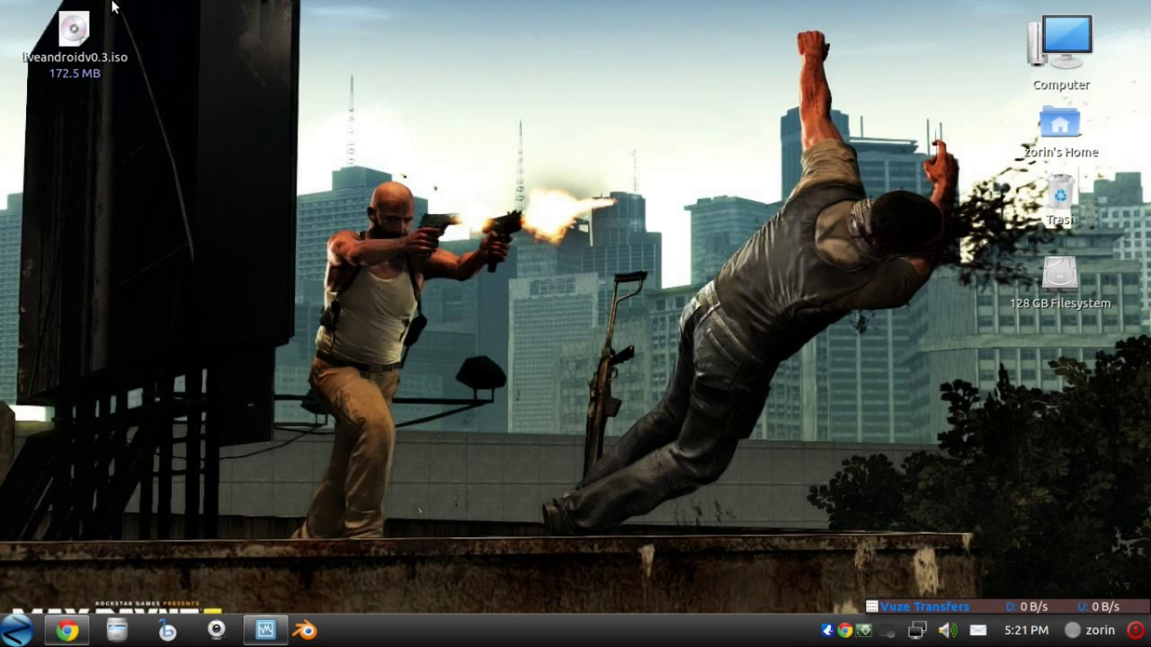
{"action": "left_click", "coordinate": [81, 35]}
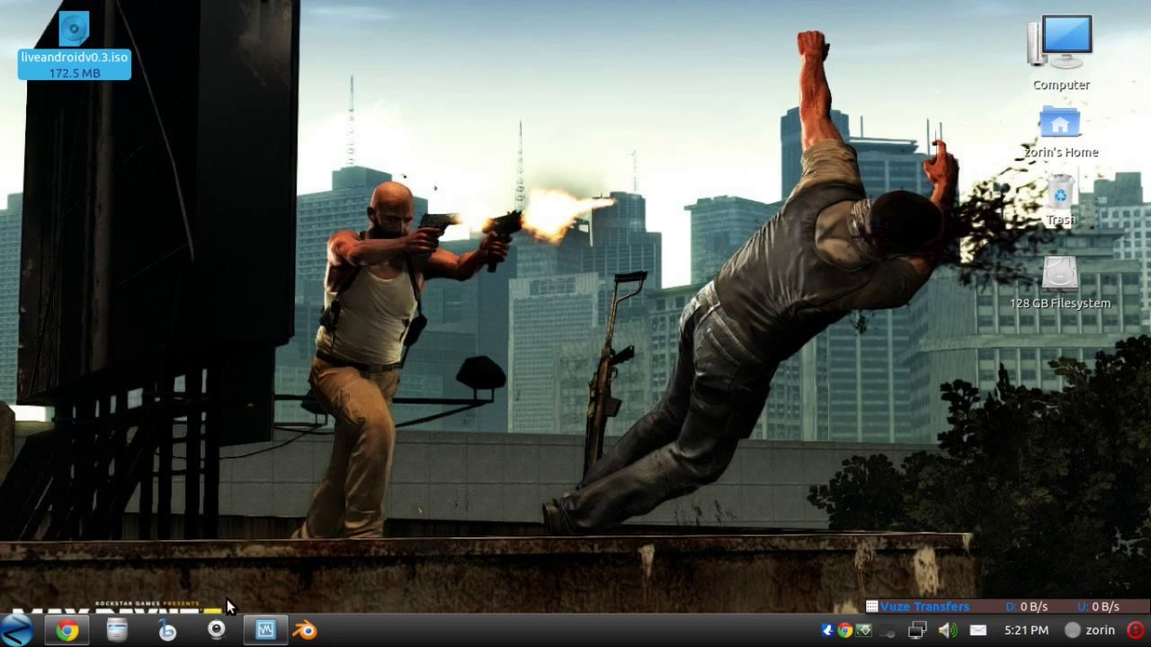
{"action": "mouse_move", "coordinate": [266, 634]}
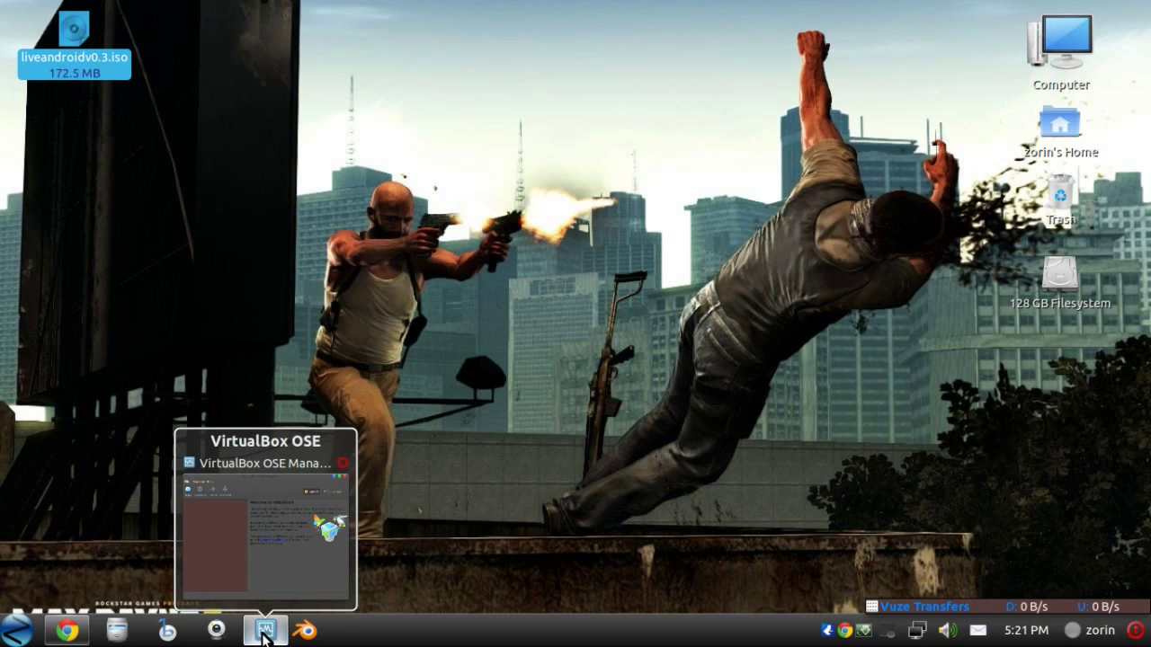
{"action": "left_click", "coordinate": [267, 554]}
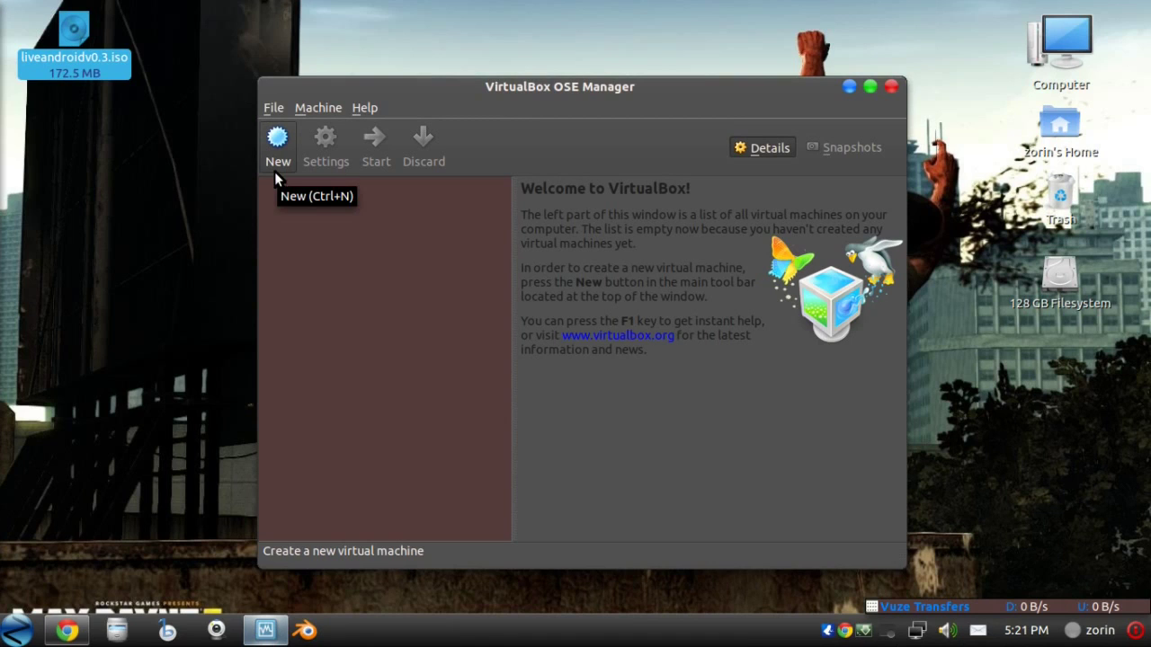
- Enter the command "sudo apt-get install virtualbox-ose" in the drop-down terminal and leave the terminal
{"action": "key", "text": "F12"}
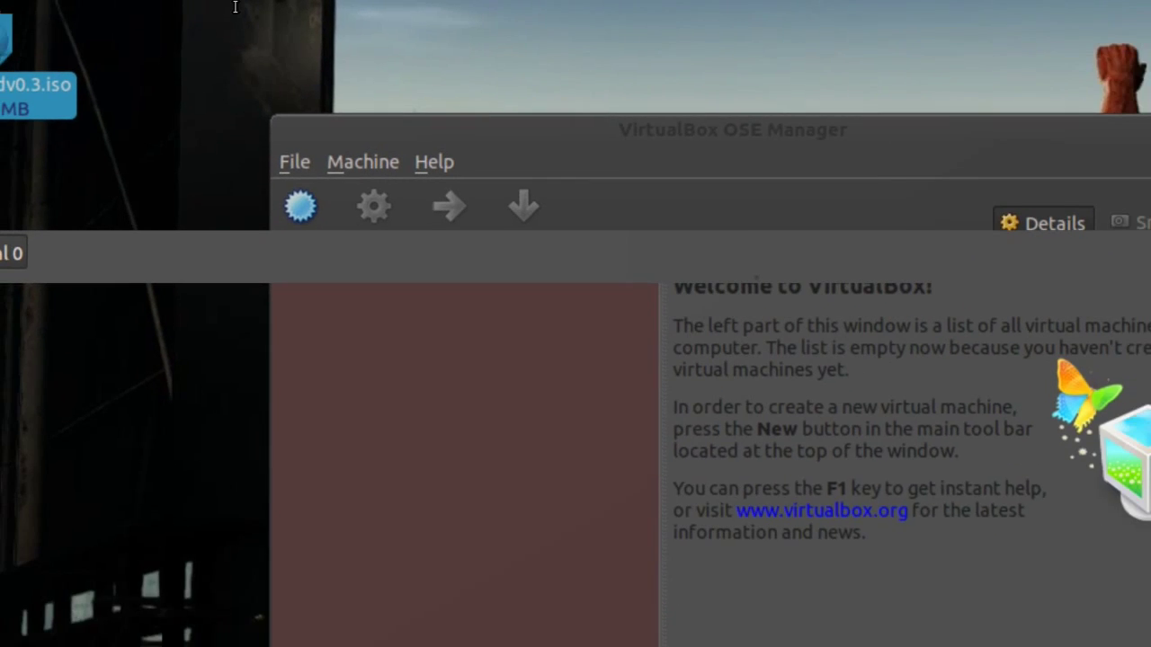
{"action": "type", "text": "sudo ap;t-"}
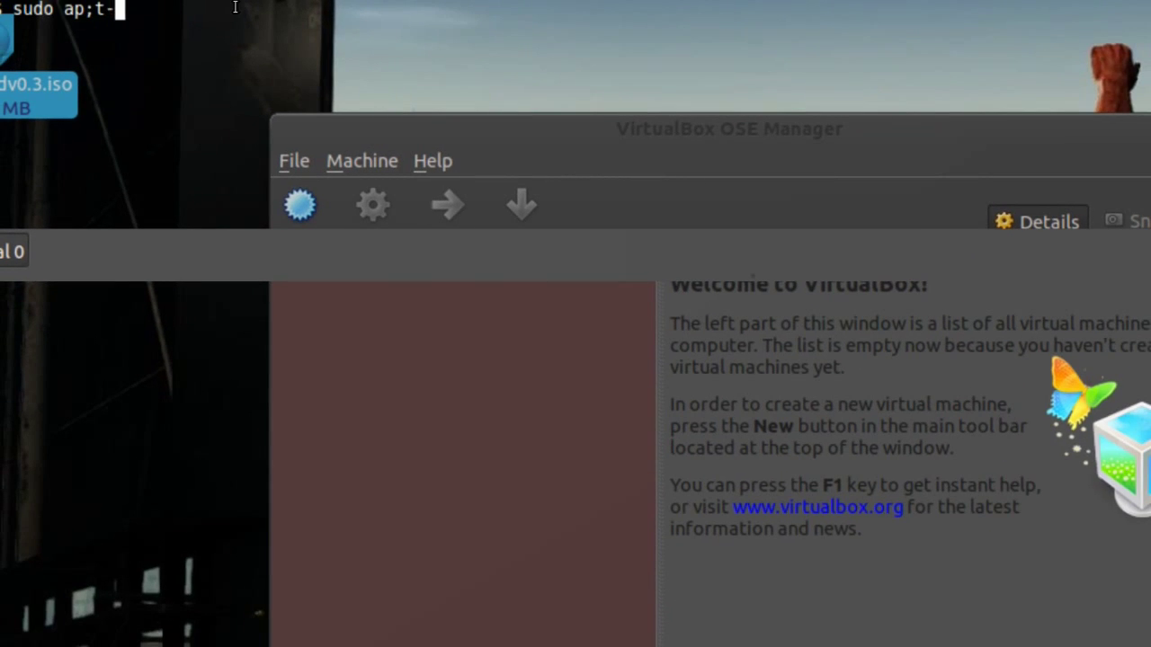
{"action": "key", "text": "BackSpace"}
{"action": "key", "text": "BackSpace"}
{"action": "key", "text": "BackSpace"}
{"action": "type", "text": "t-ge t"}
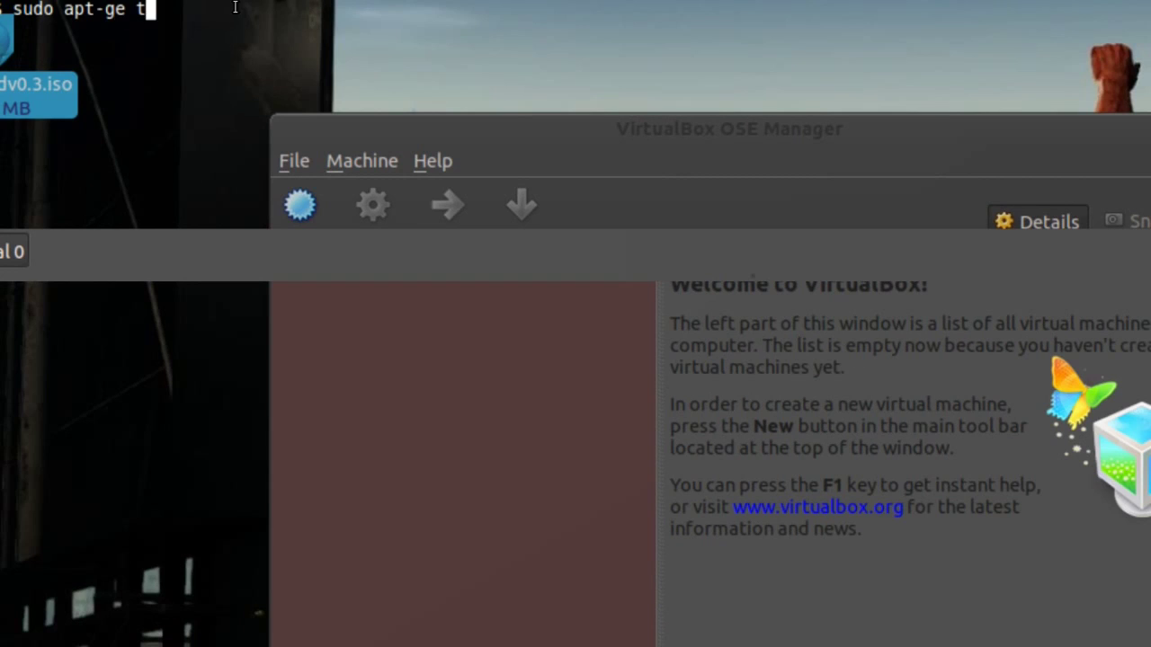
{"action": "key", "text": "BackSpace"}
{"action": "key", "text": "BackSpace"}
{"action": "type", "text": "t inst"}
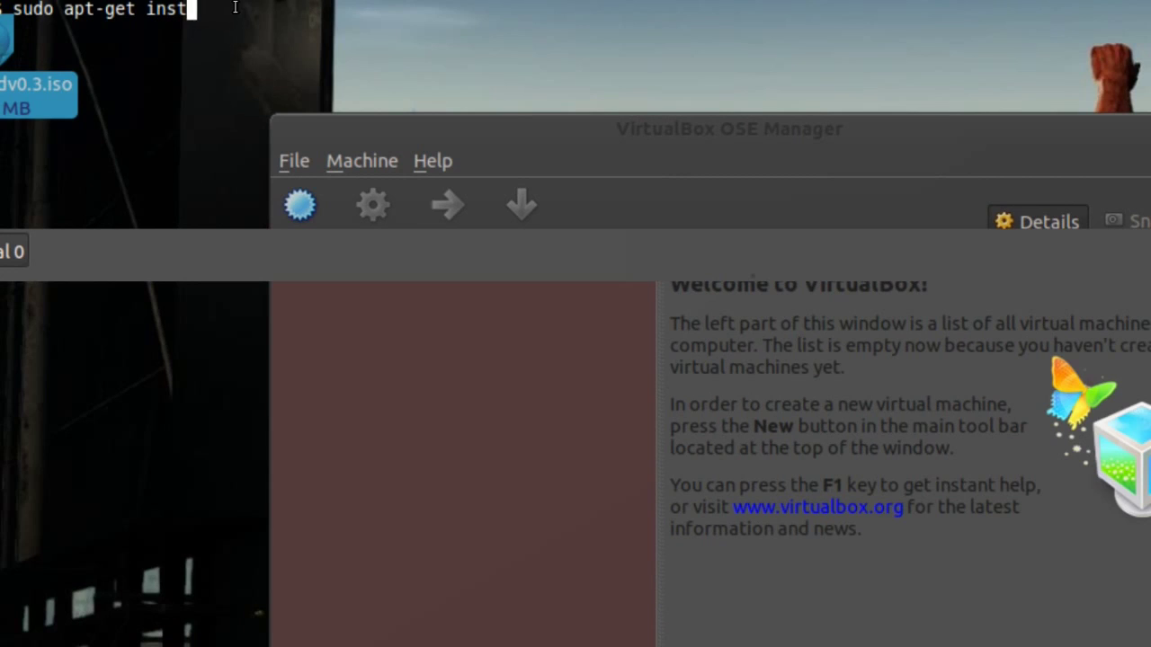
{"action": "type", "text": "all virtualbox"}
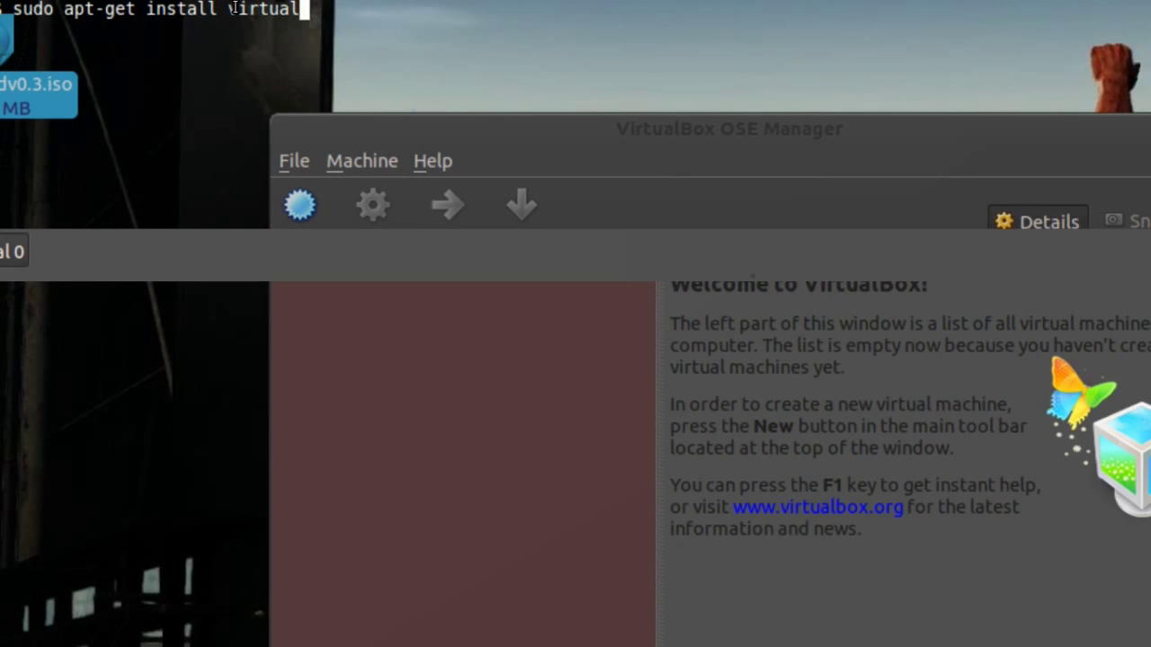
{"action": "type", "text": "-ose"}
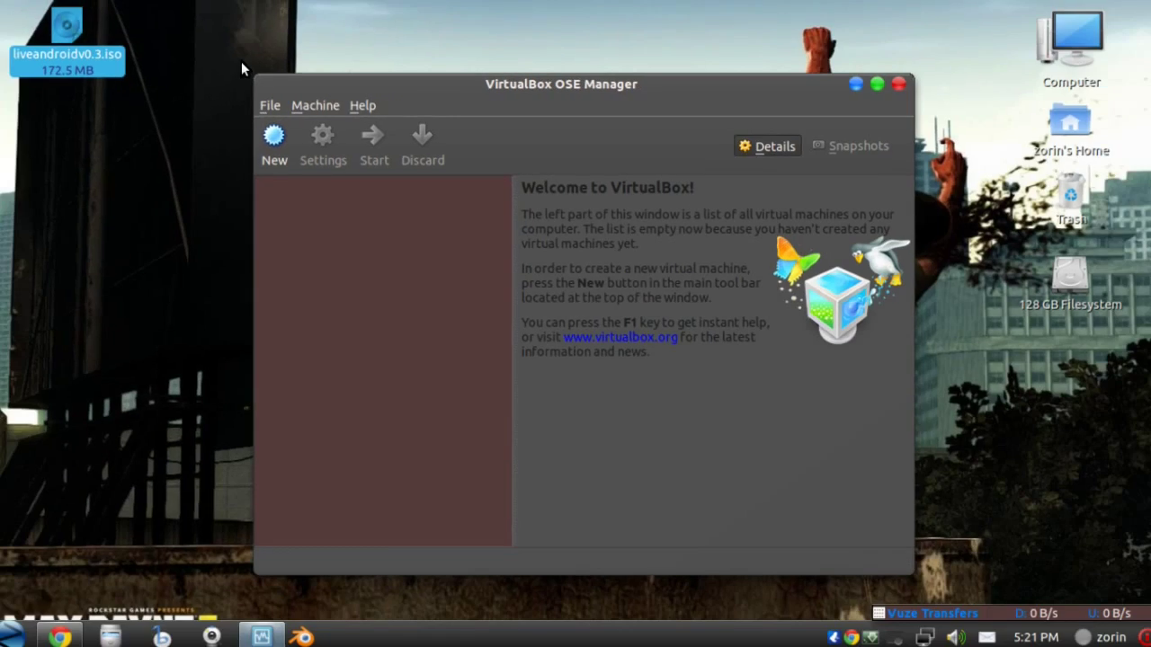
- Start a new virtual machine named andriod with the operating system Linux and the version Other Linux
{"action": "left_click", "coordinate": [281, 145]}
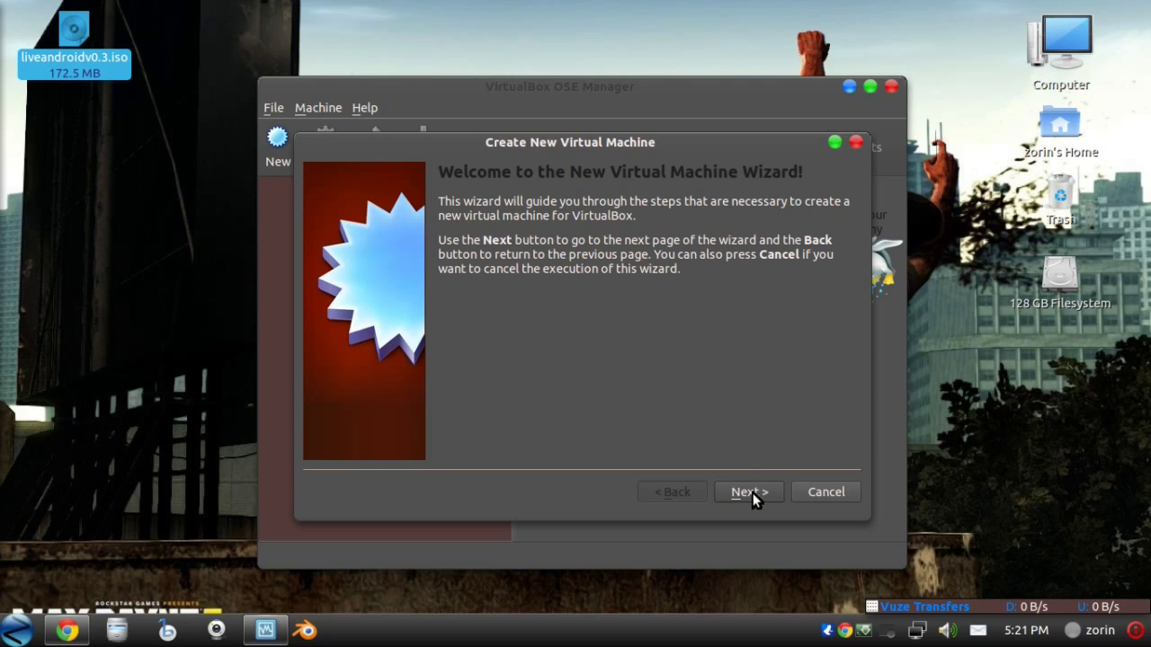
{"action": "left_click", "coordinate": [753, 493]}
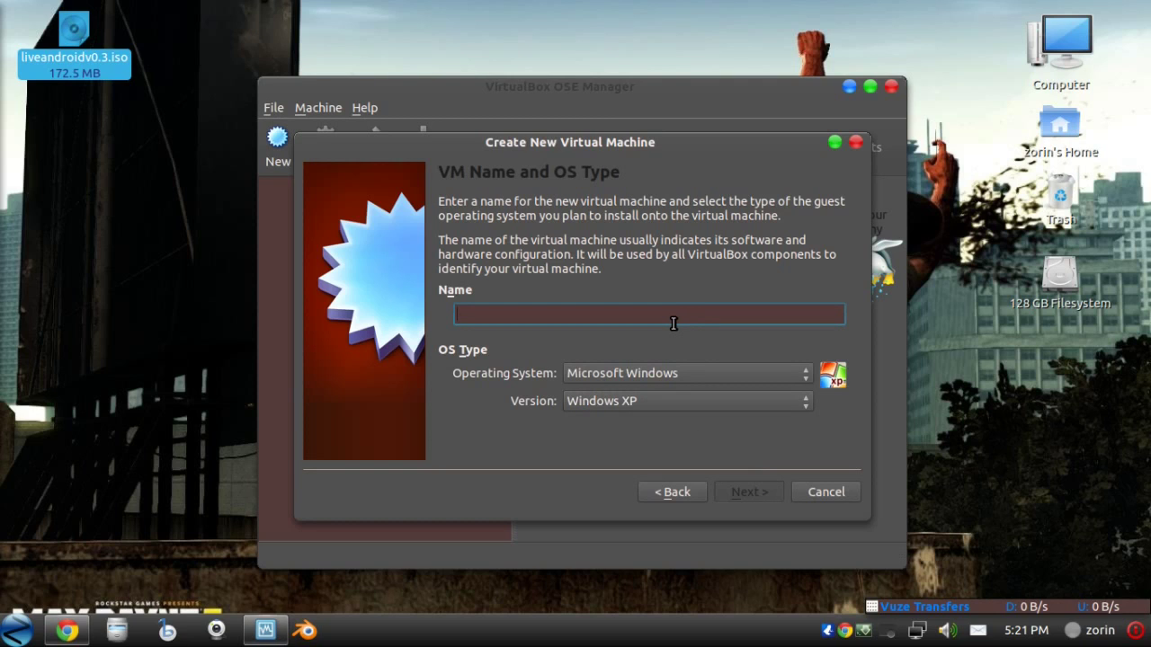
{"action": "type", "text": "andrion"}
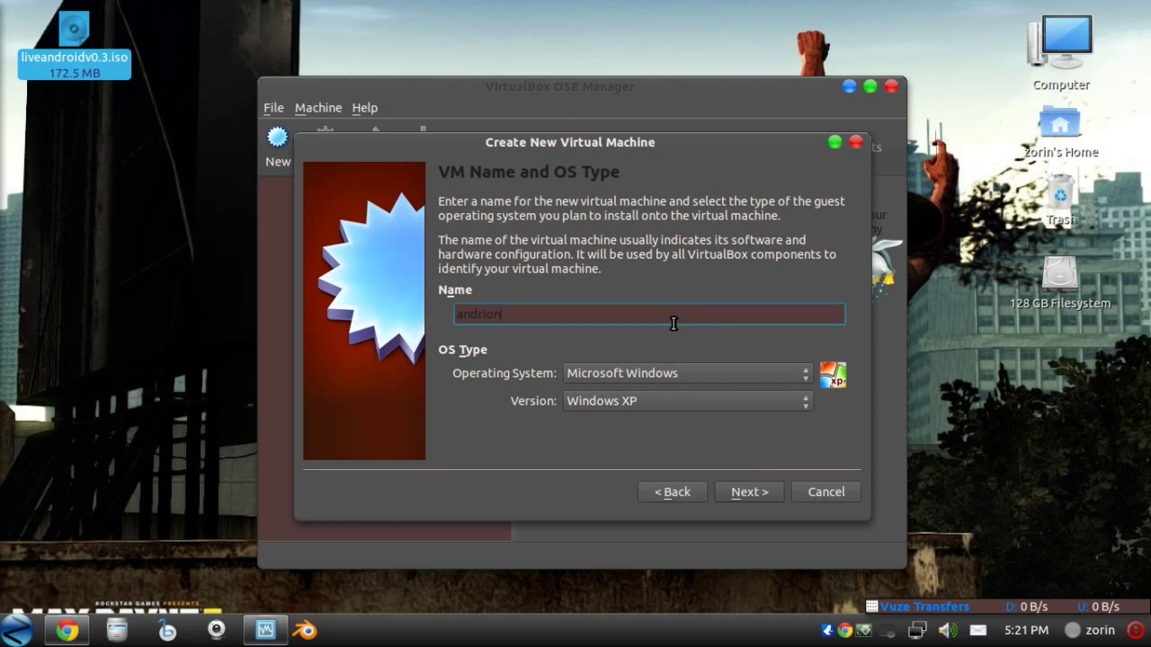
{"action": "left_click", "coordinate": [646, 379]}
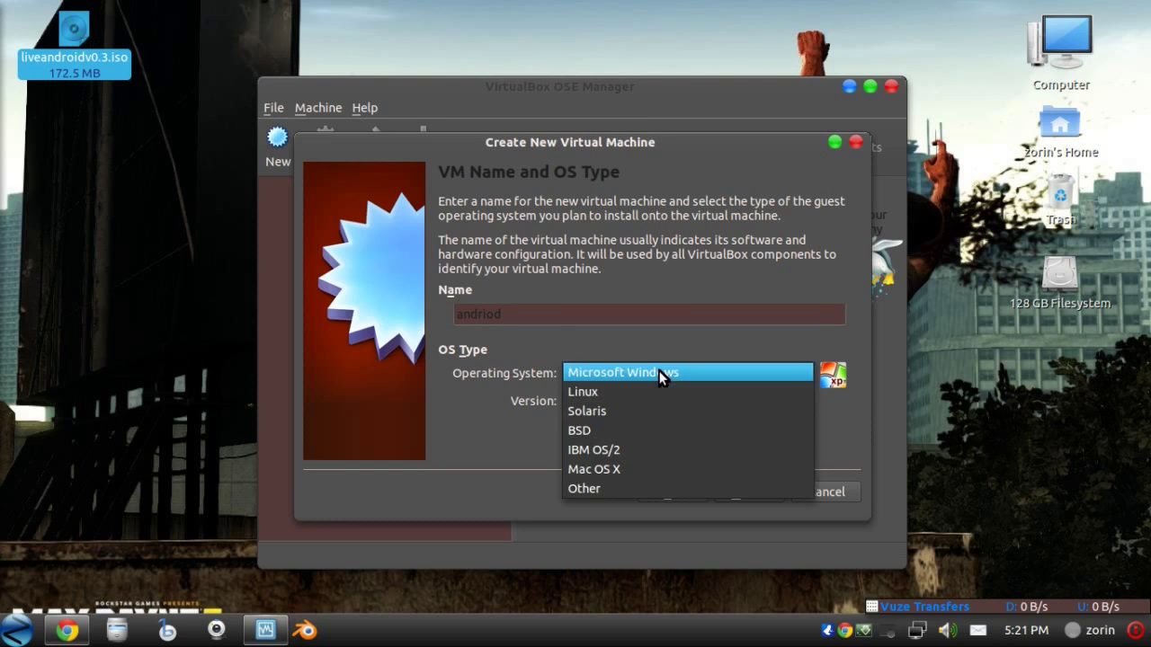
{"action": "left_click", "coordinate": [580, 392]}
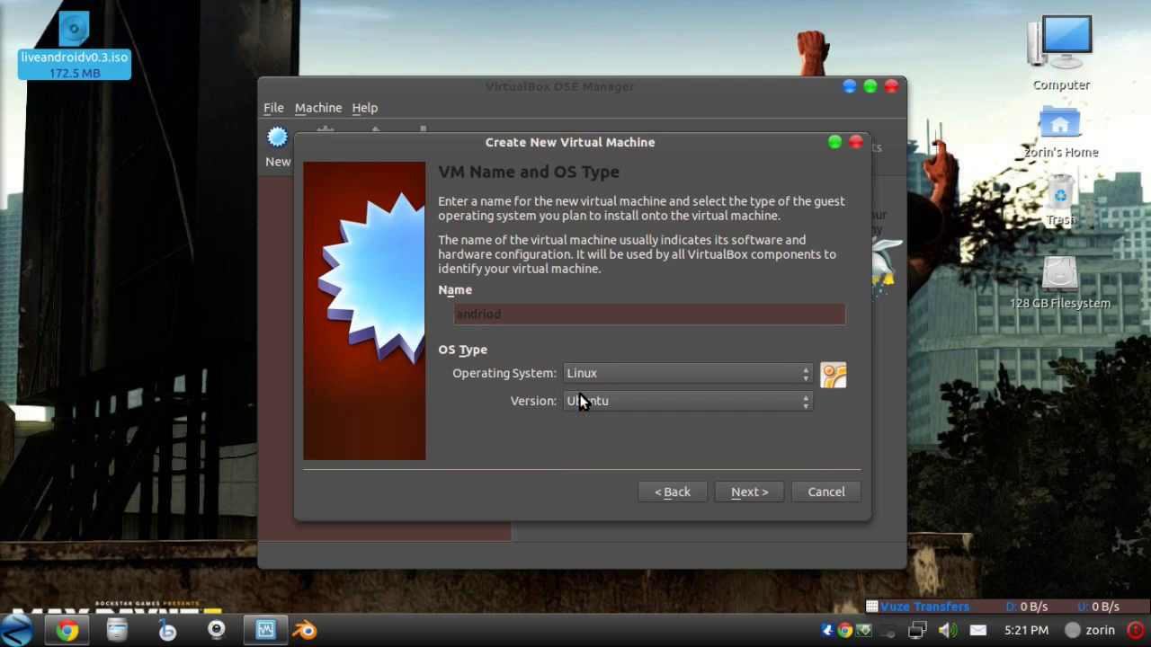
{"action": "left_click", "coordinate": [582, 402]}
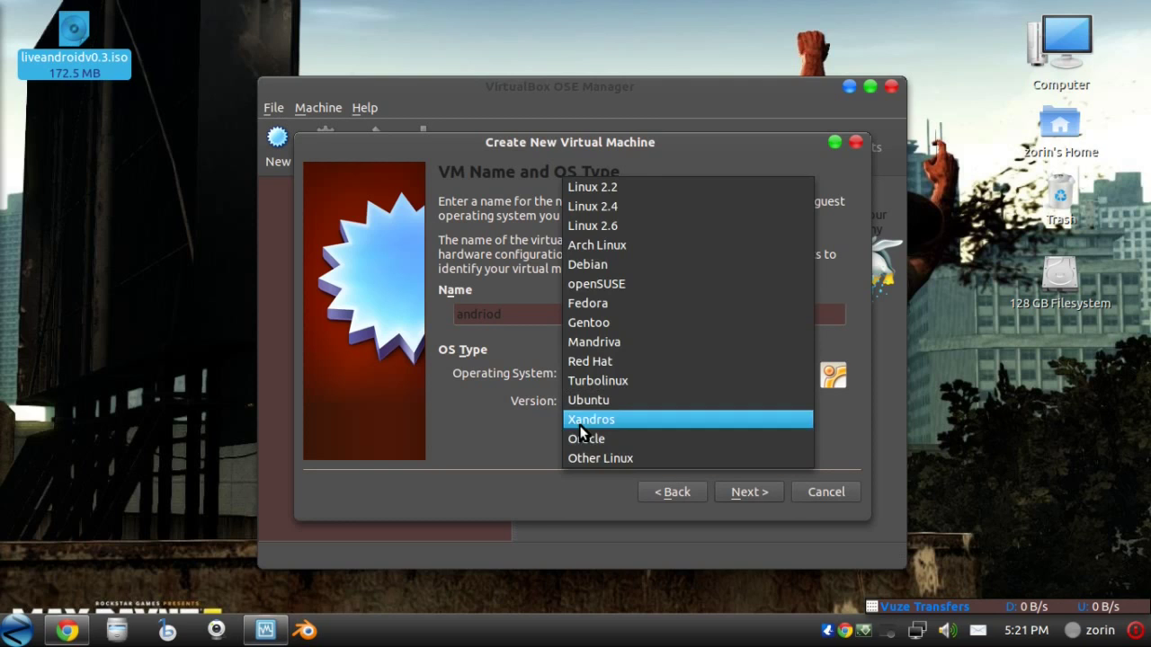
{"action": "left_click", "coordinate": [573, 460]}
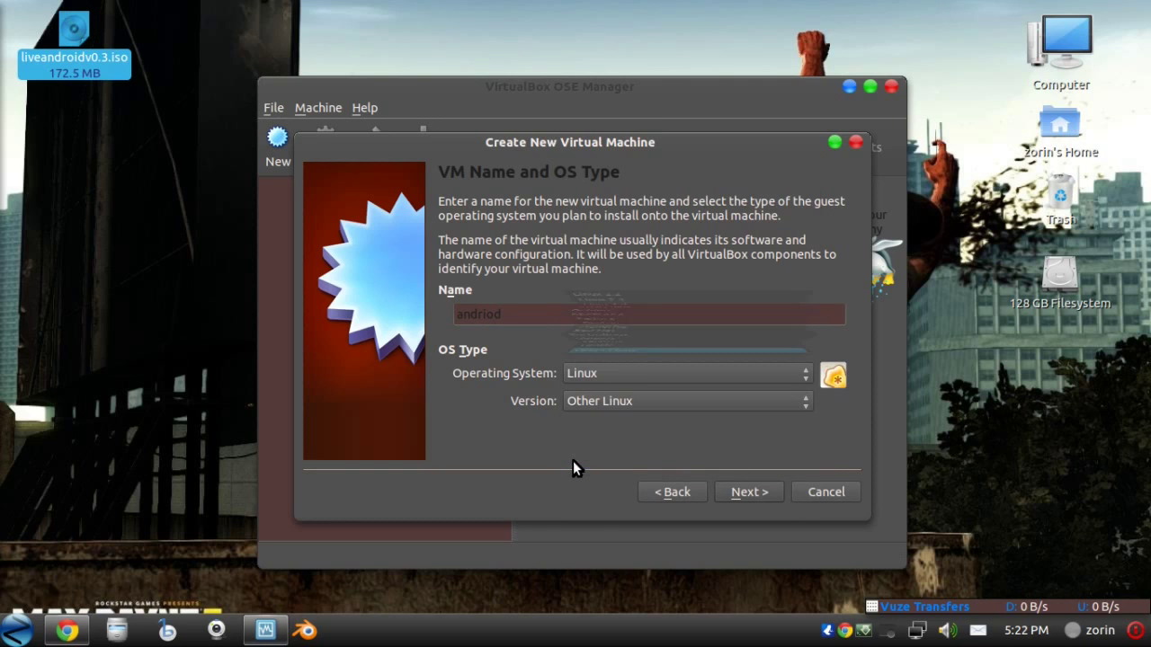
{"action": "left_click", "coordinate": [747, 493]}
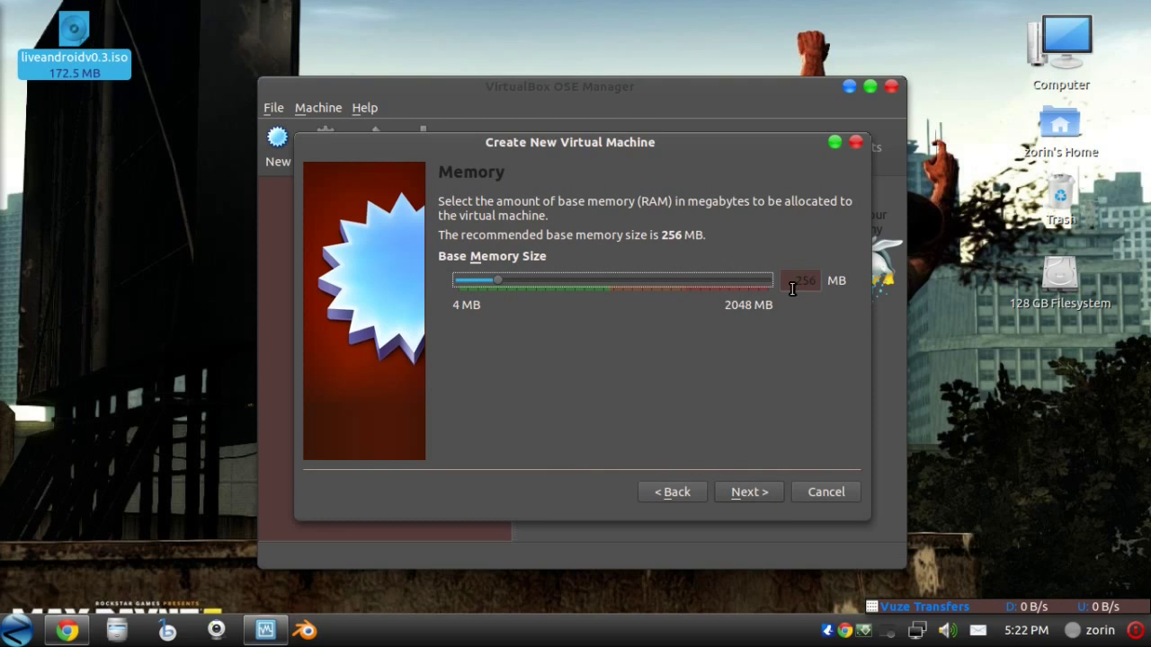
- Accept 256 MB of base memory and choose to create a new boot hard disk
{"action": "left_click", "coordinate": [751, 488]}
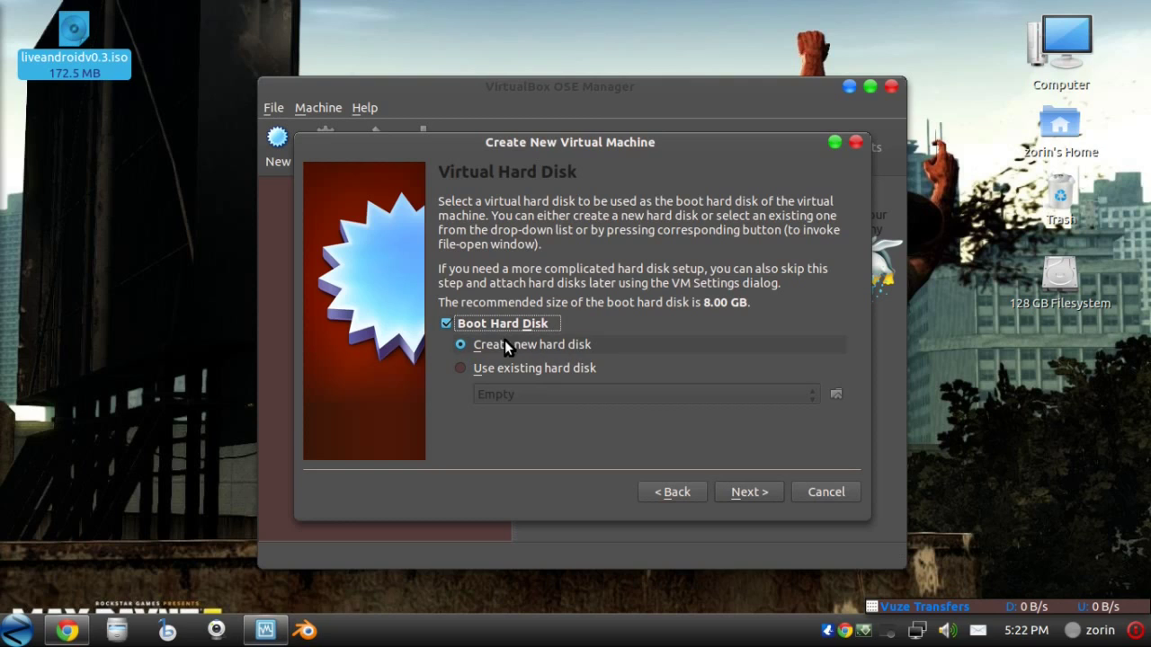
{"action": "left_click", "coordinate": [753, 488]}
{"action": "left_click", "coordinate": [743, 500]}
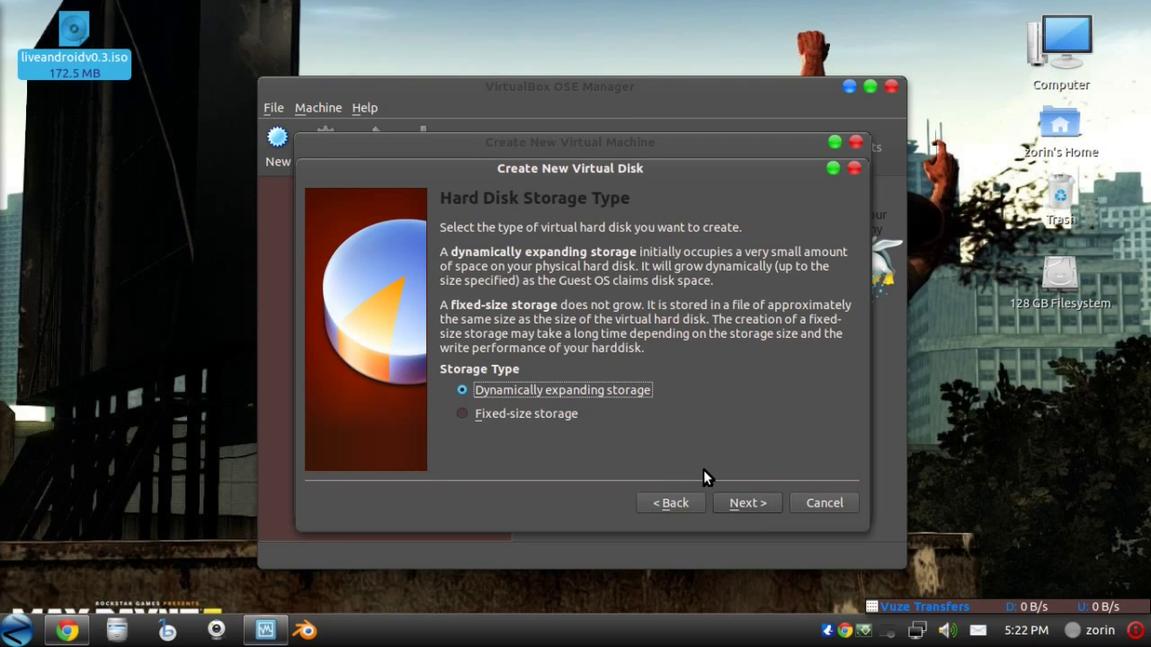
- Create the boot disk as fixed-size storage of 4.00 GB and finish creating the virtual machine
{"action": "left_click", "coordinate": [543, 414]}
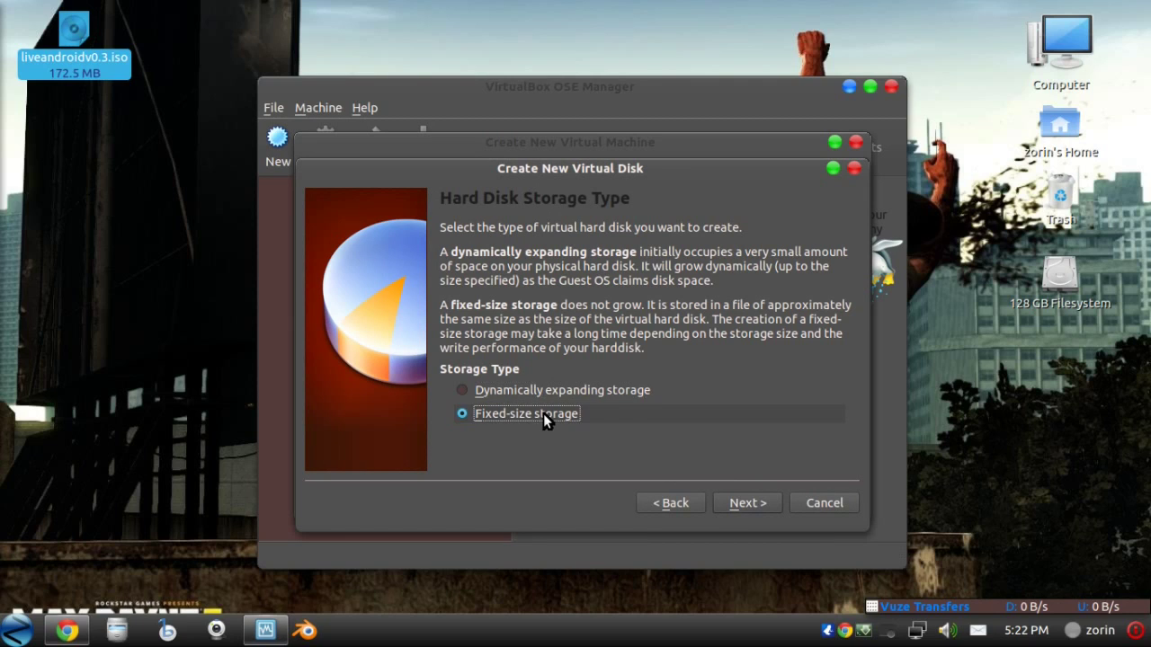
{"action": "left_click", "coordinate": [732, 497]}
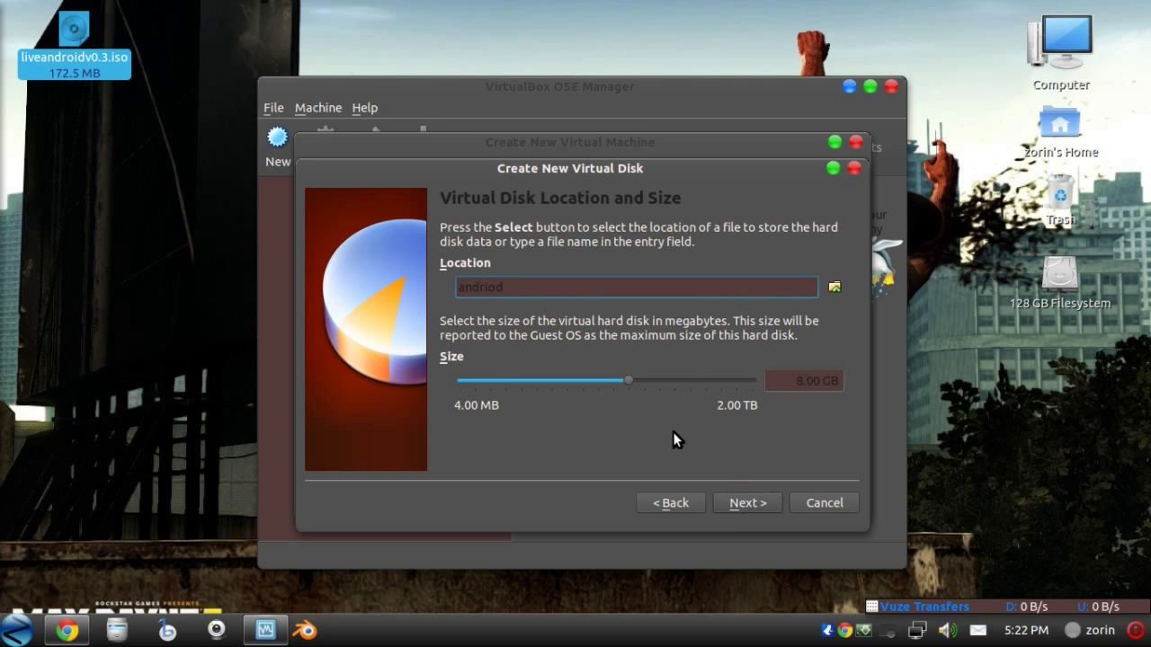
{"action": "left_click", "coordinate": [799, 381]}
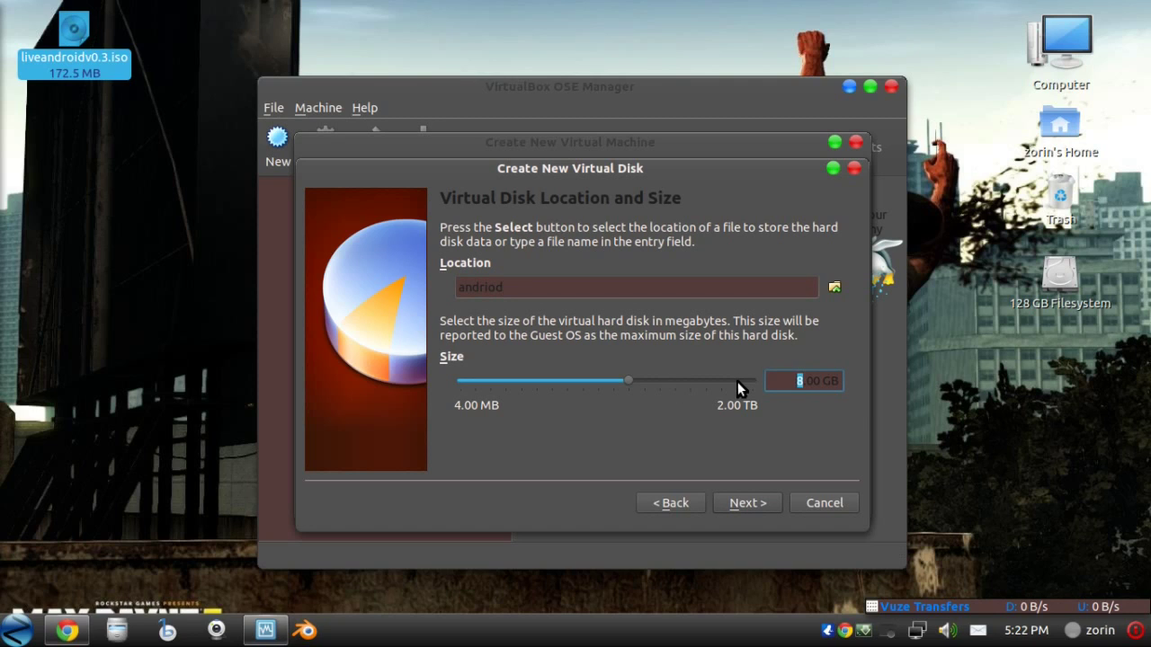
{"action": "type", "text": "4"}
{"action": "left_click", "coordinate": [748, 503]}
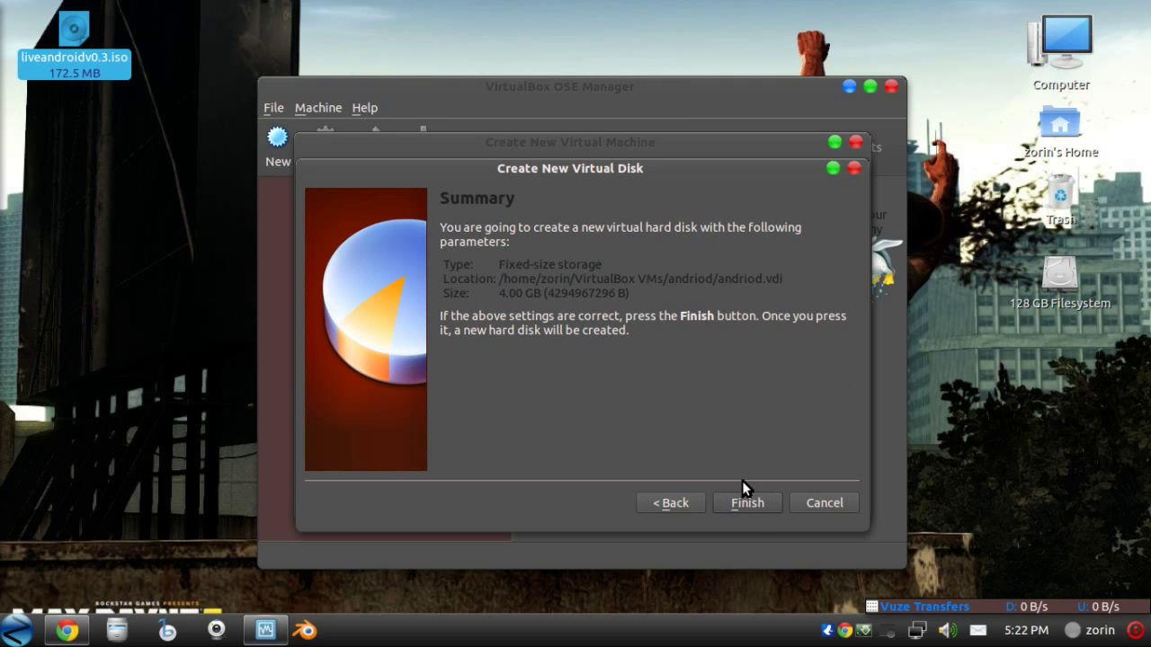
{"action": "left_click", "coordinate": [754, 507]}
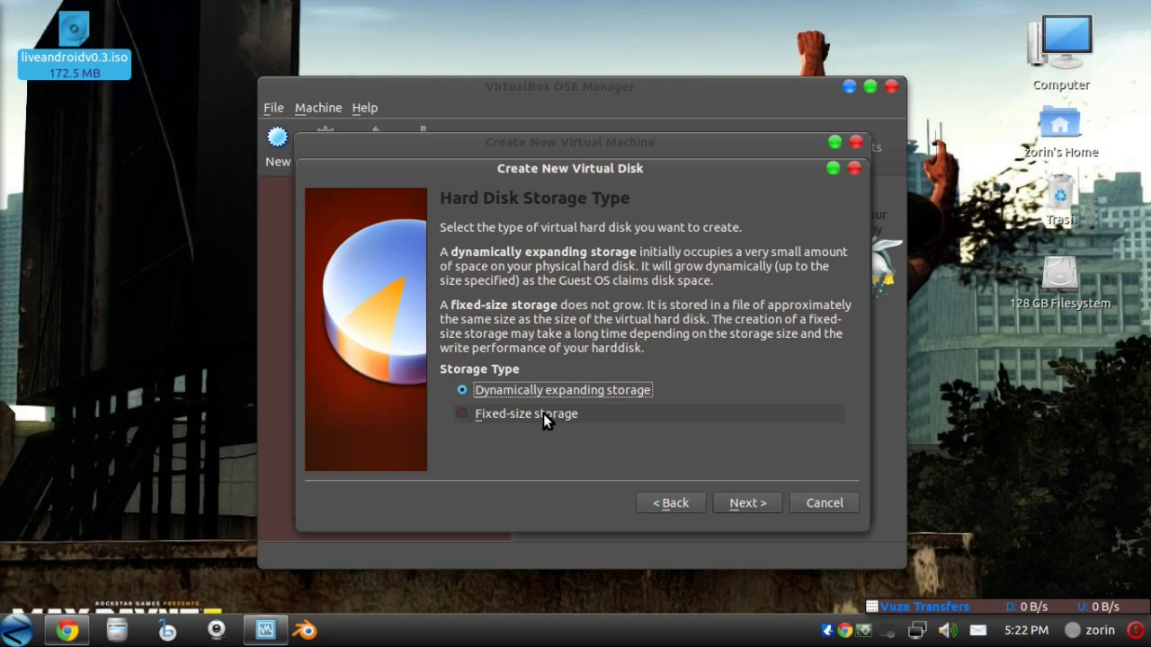
{"action": "left_click", "coordinate": [543, 414]}
{"action": "left_click", "coordinate": [747, 500]}
{"action": "left_click_drag", "start_coordinate": [840, 381], "coordinate": [741, 381]}
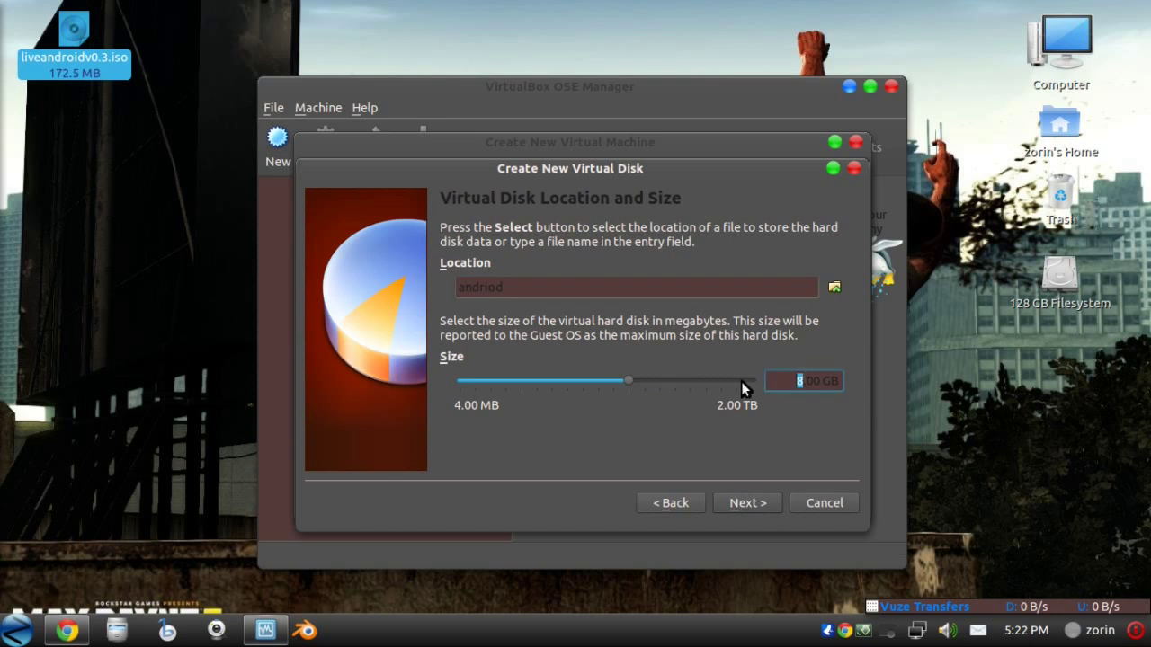
{"action": "type", "text": "4.00 GB"}
{"action": "left_click", "coordinate": [747, 503]}
{"action": "left_click", "coordinate": [747, 502]}
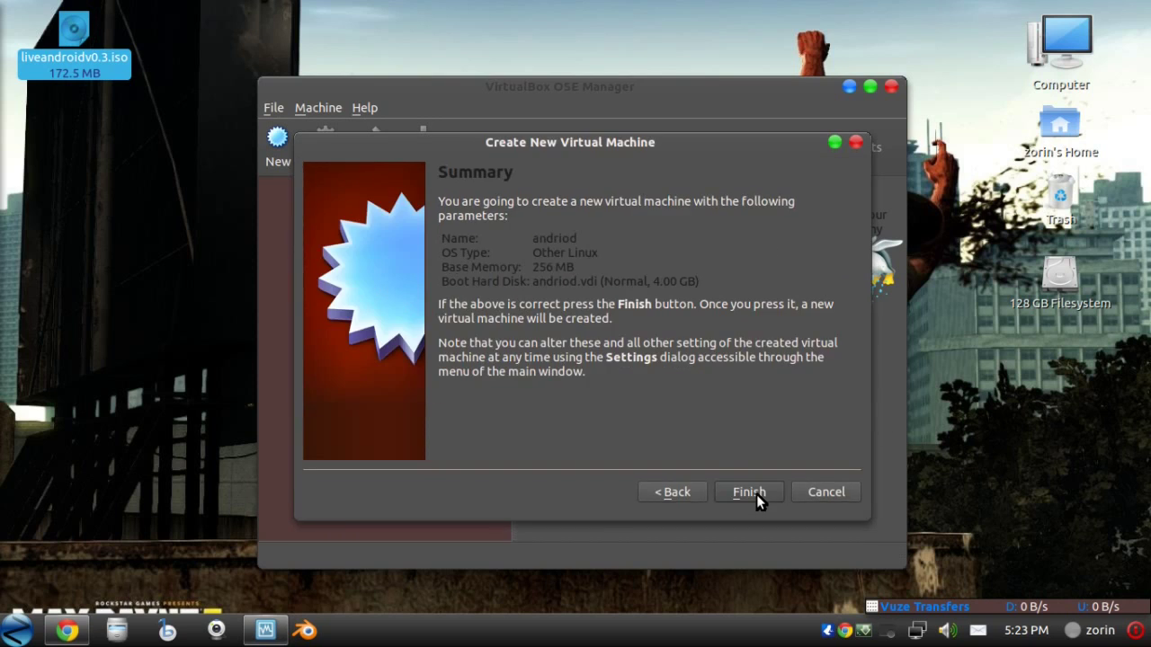
{"action": "left_click", "coordinate": [754, 495]}
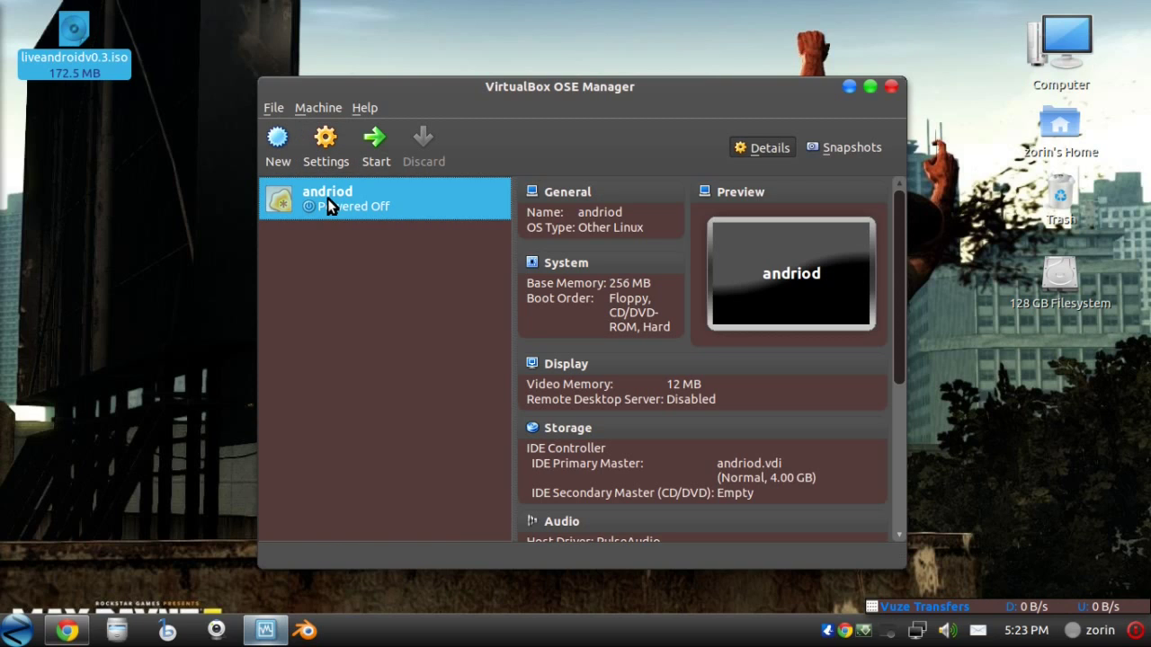
- Attach liveandroidv0.3.iso from the Desktop folder to the andriod machine's empty CD/DVD drive and save the storage settings
{"action": "left_click", "coordinate": [325, 153]}
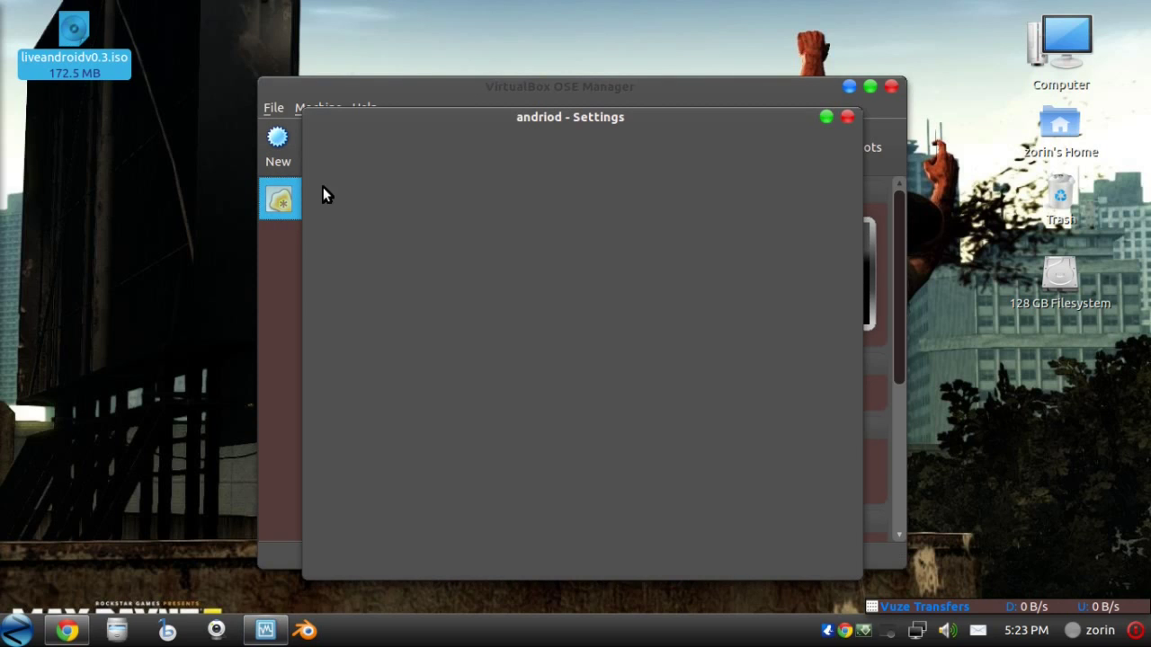
{"action": "left_click", "coordinate": [368, 185]}
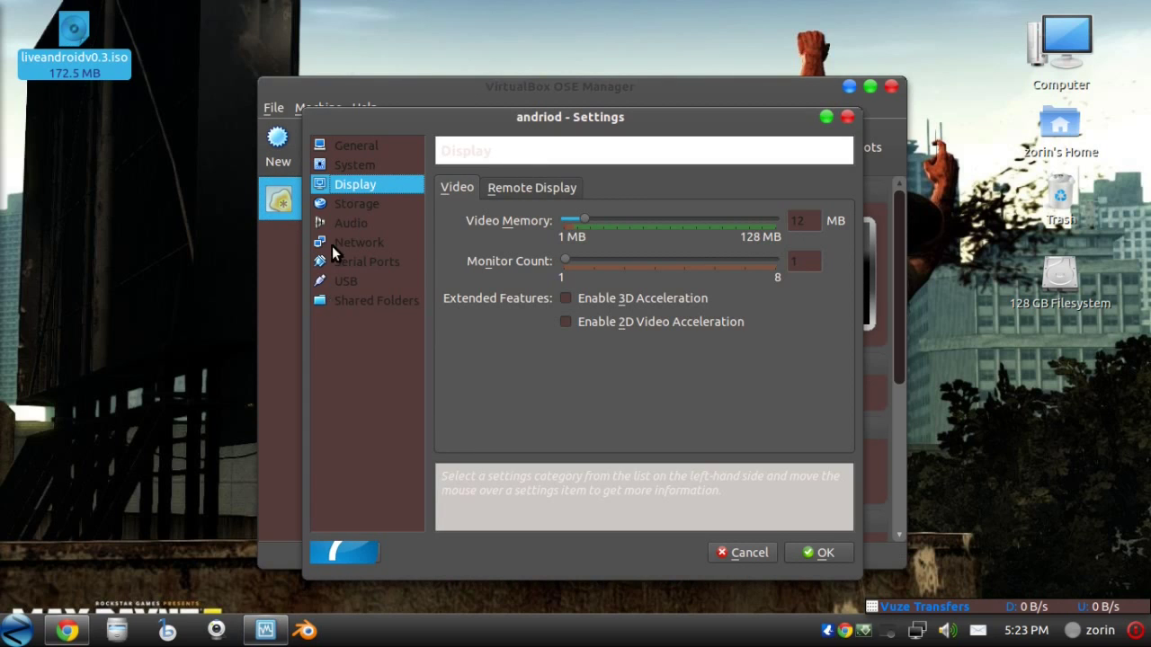
{"action": "left_click", "coordinate": [360, 205]}
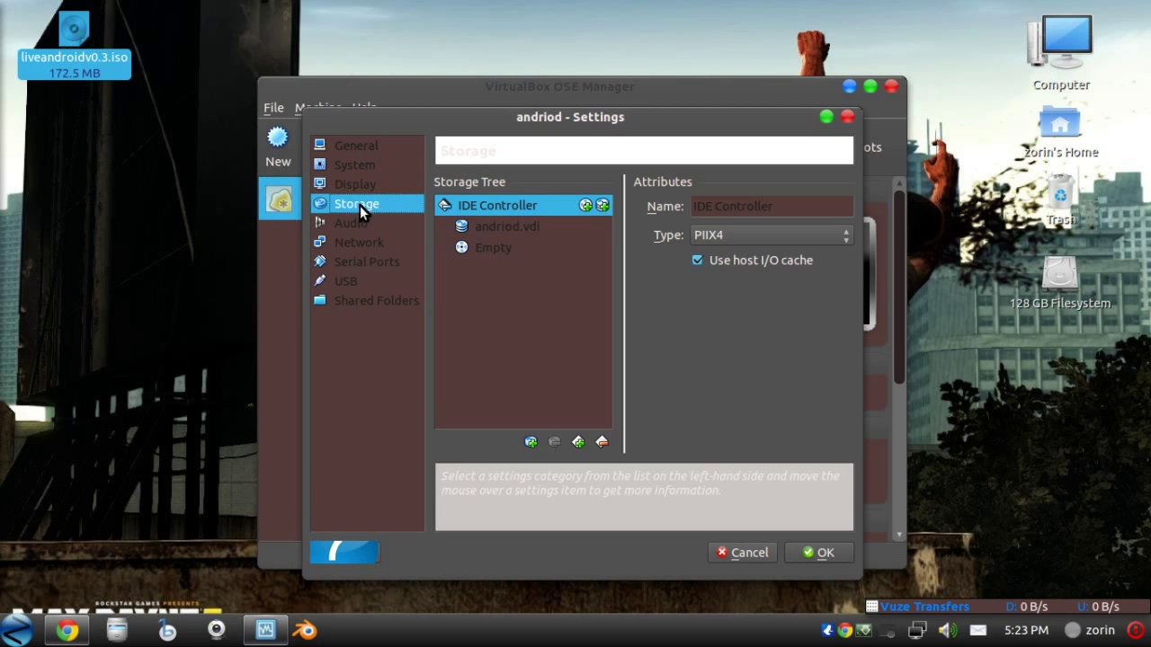
{"action": "left_click", "coordinate": [501, 229]}
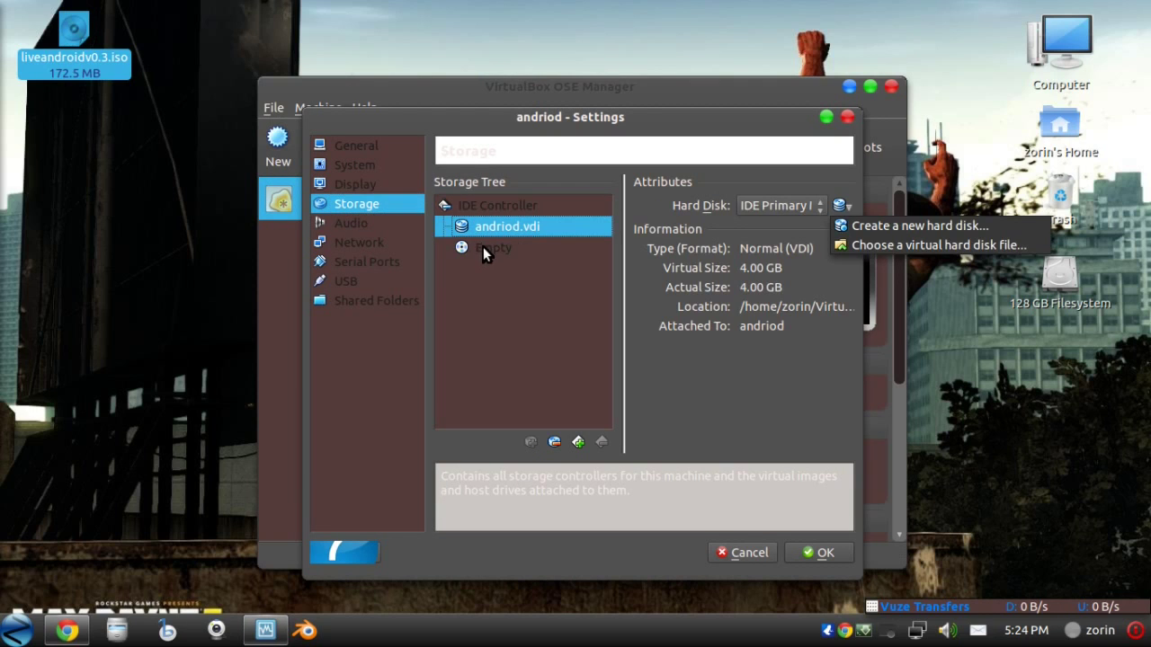
{"action": "left_click", "coordinate": [484, 250]}
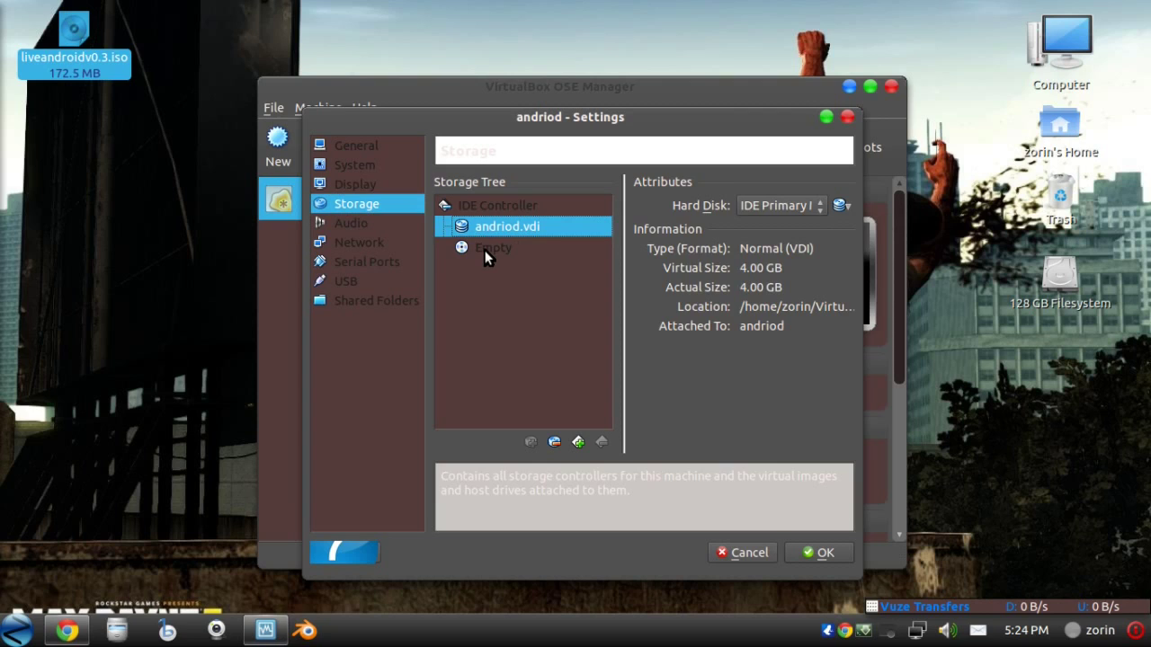
{"action": "left_click", "coordinate": [485, 250]}
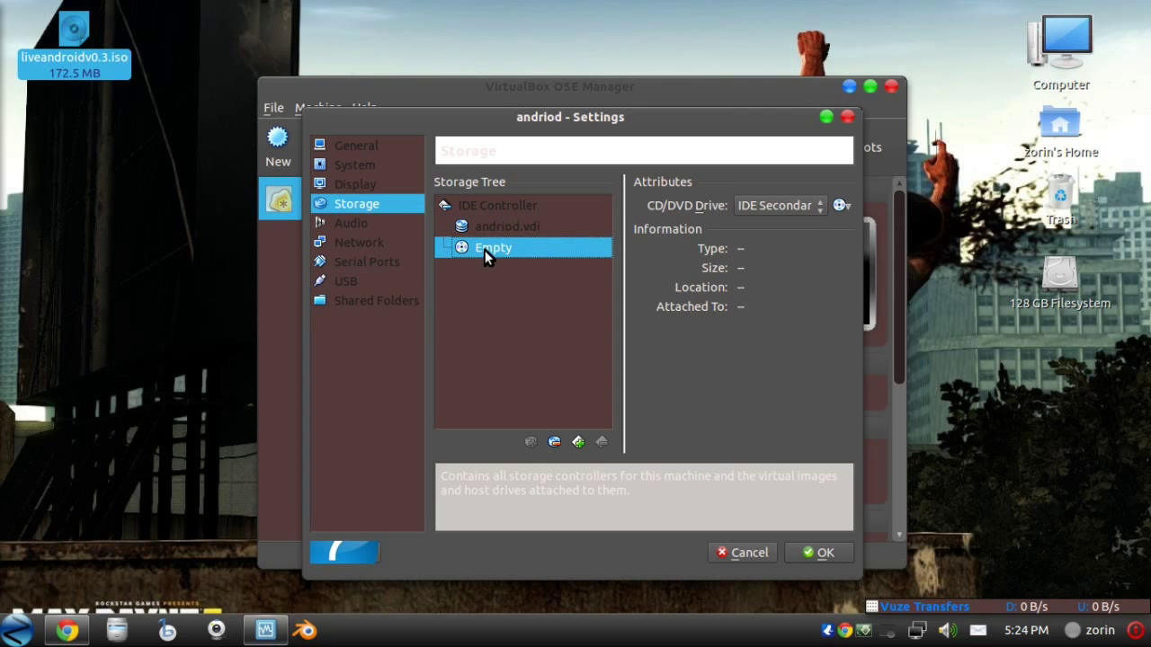
{"action": "left_click", "coordinate": [843, 207]}
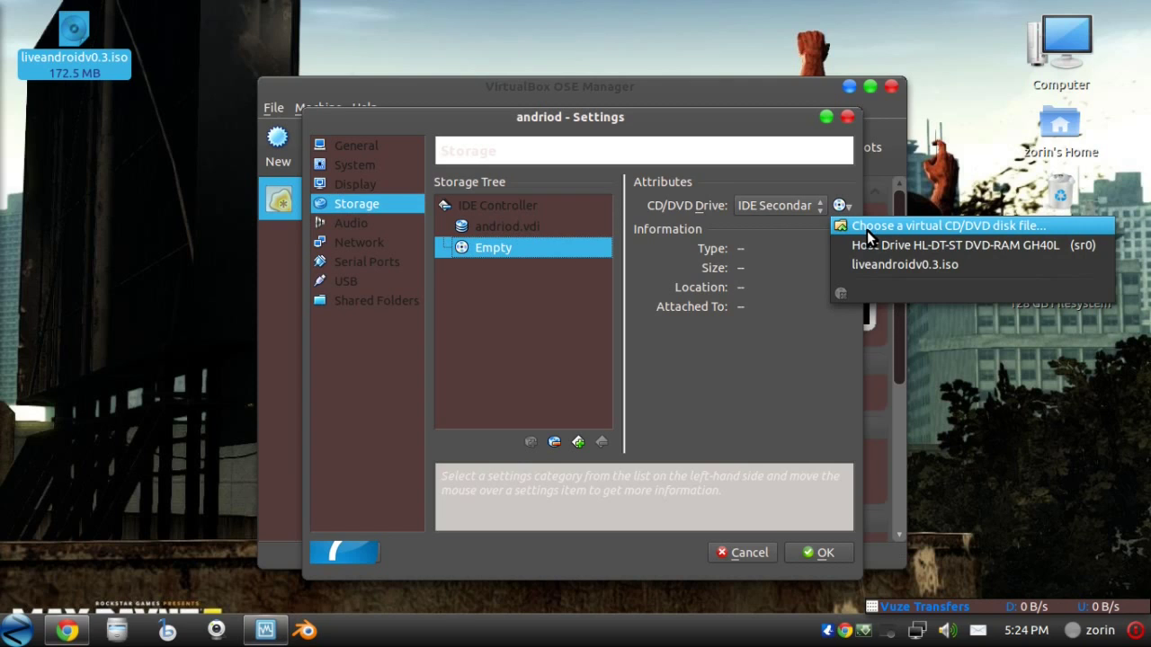
{"action": "left_click", "coordinate": [859, 235]}
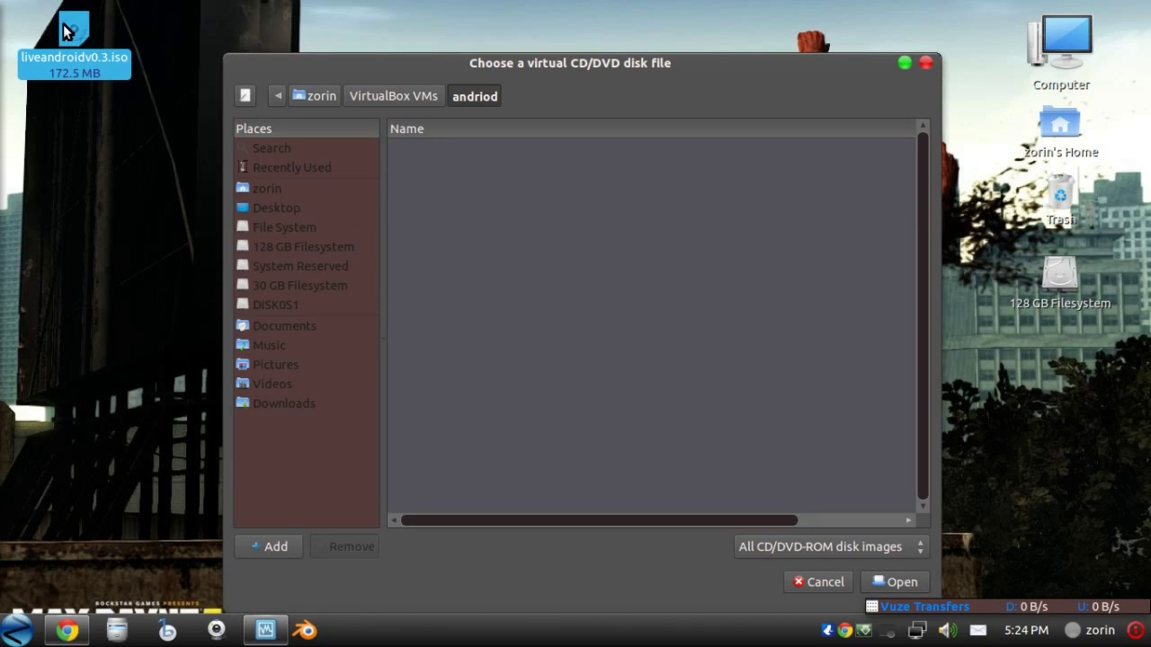
{"action": "left_click", "coordinate": [273, 207]}
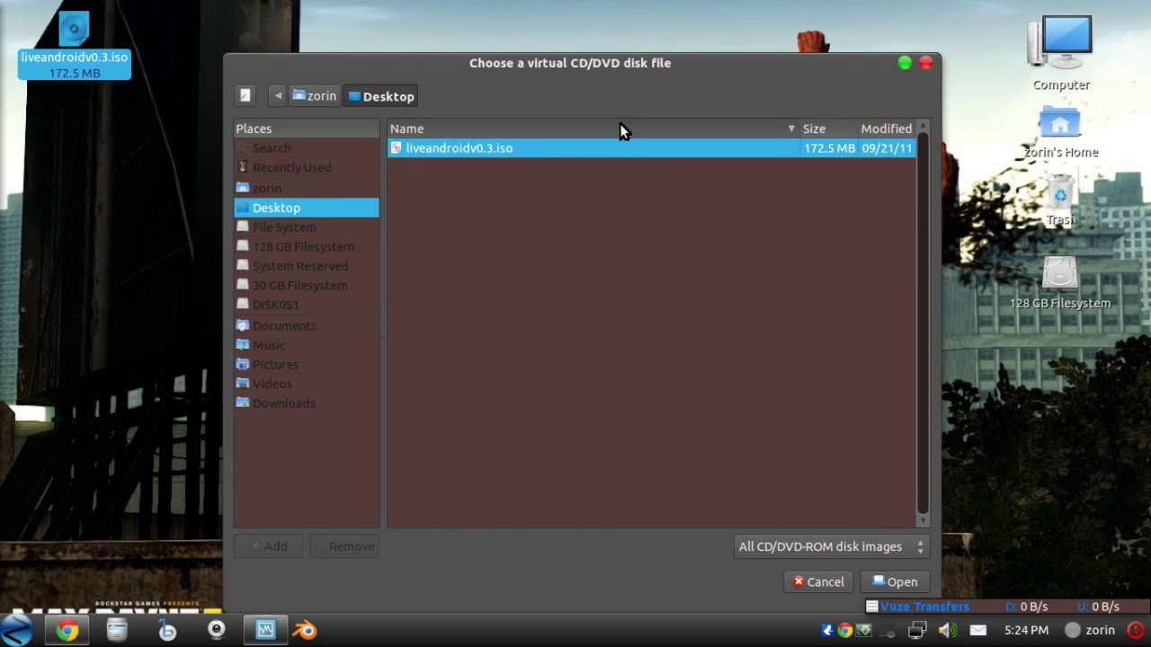
{"action": "left_click", "coordinate": [897, 575]}
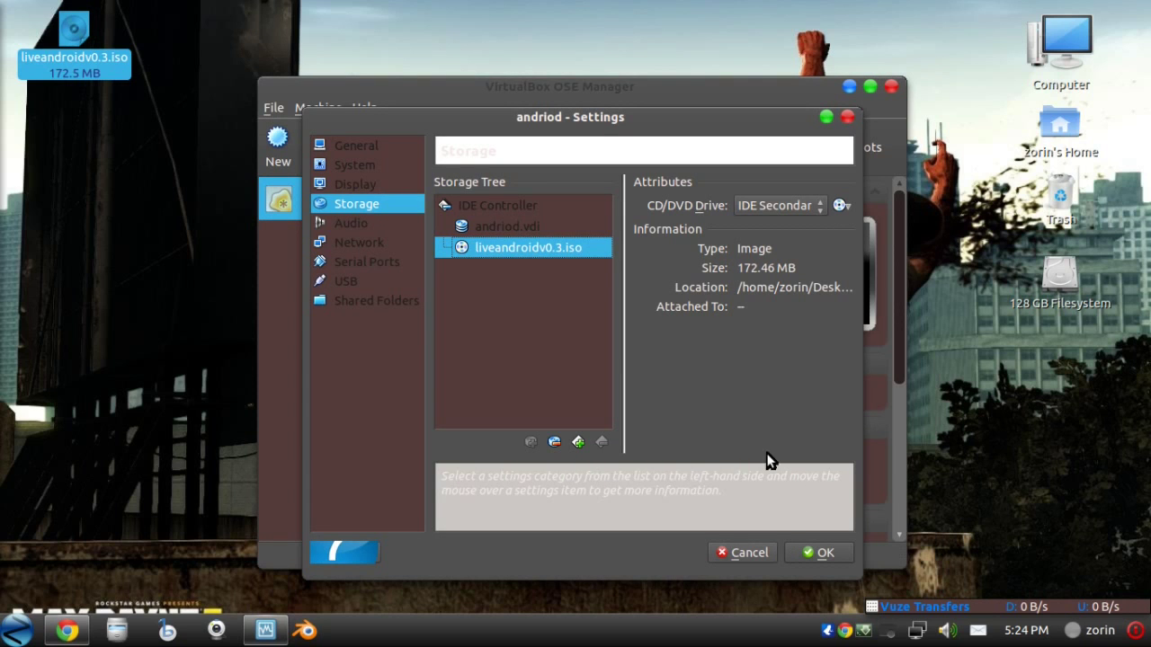
{"action": "left_click", "coordinate": [806, 552]}
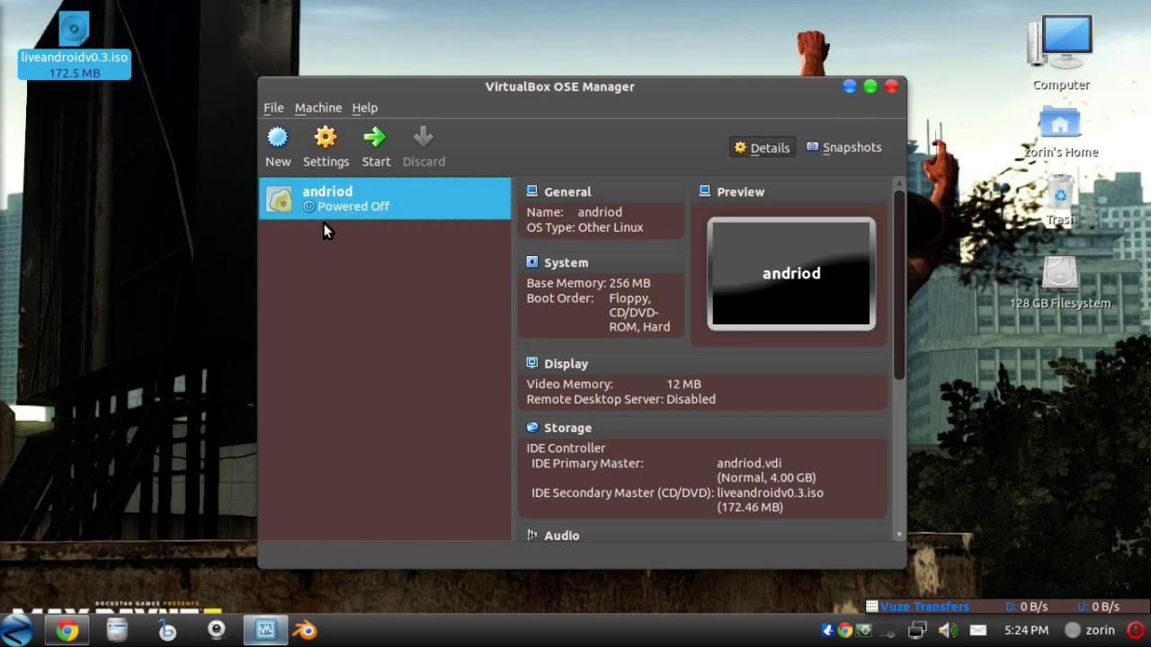
- In the andriod machine's system settings, disable the absolute pointing device and floppy boot, and make CD/DVD-ROM the first boot device
{"action": "left_click", "coordinate": [326, 160]}
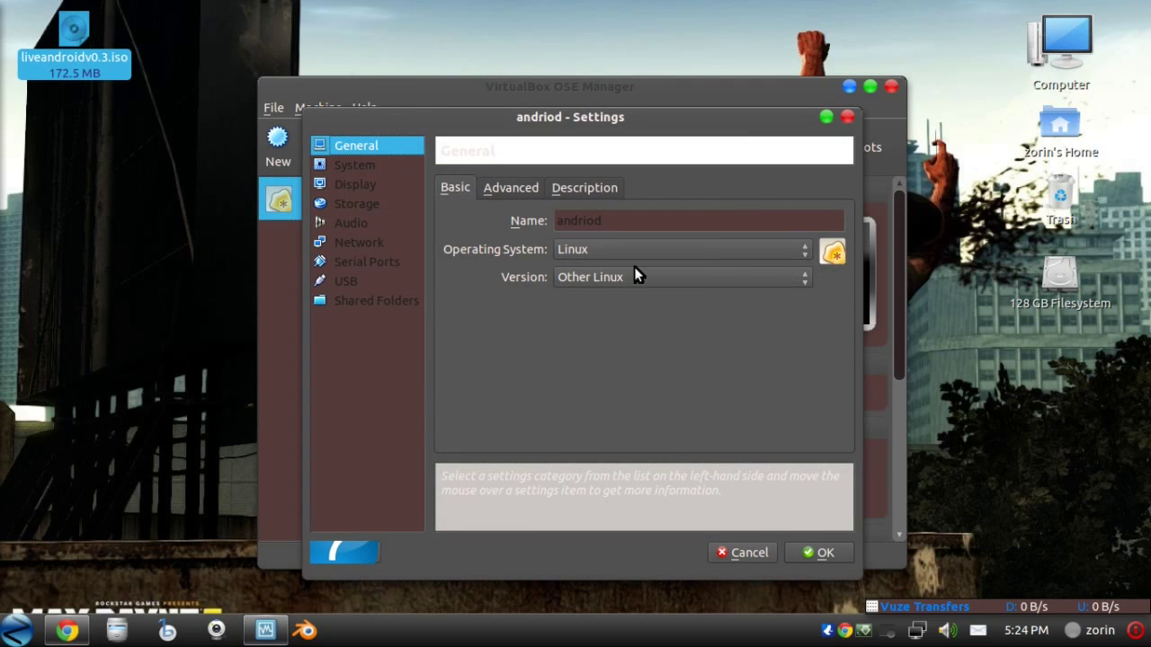
{"action": "left_click", "coordinate": [345, 164]}
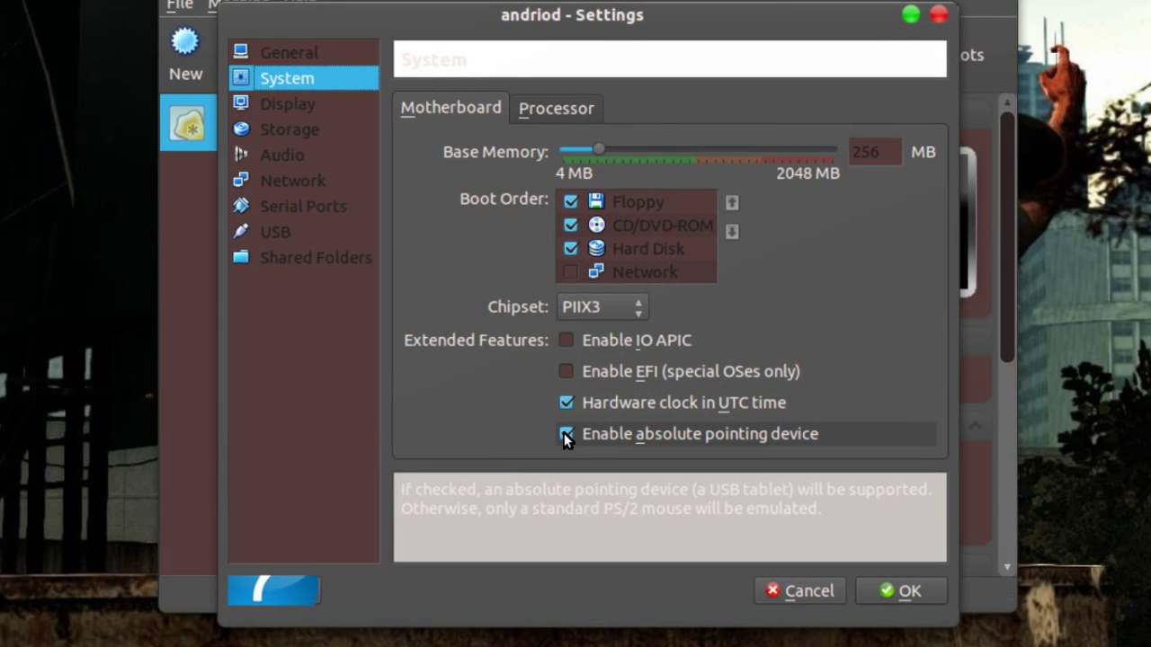
{"action": "left_click", "coordinate": [564, 434]}
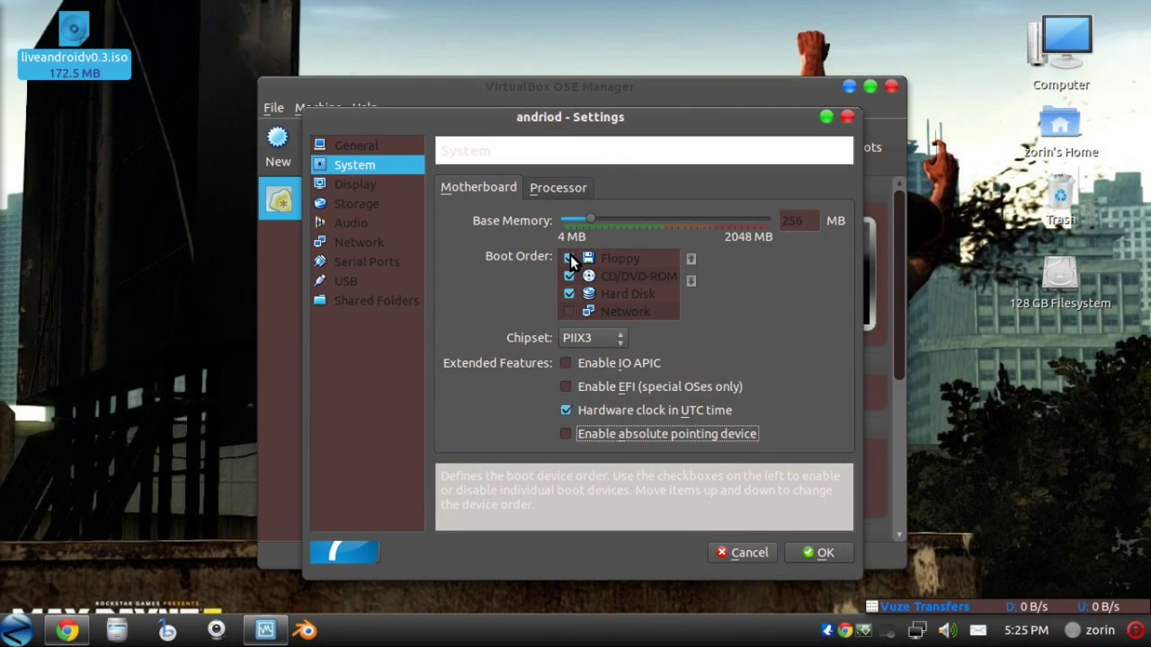
{"action": "left_click", "coordinate": [571, 256]}
{"action": "left_click", "coordinate": [632, 277]}
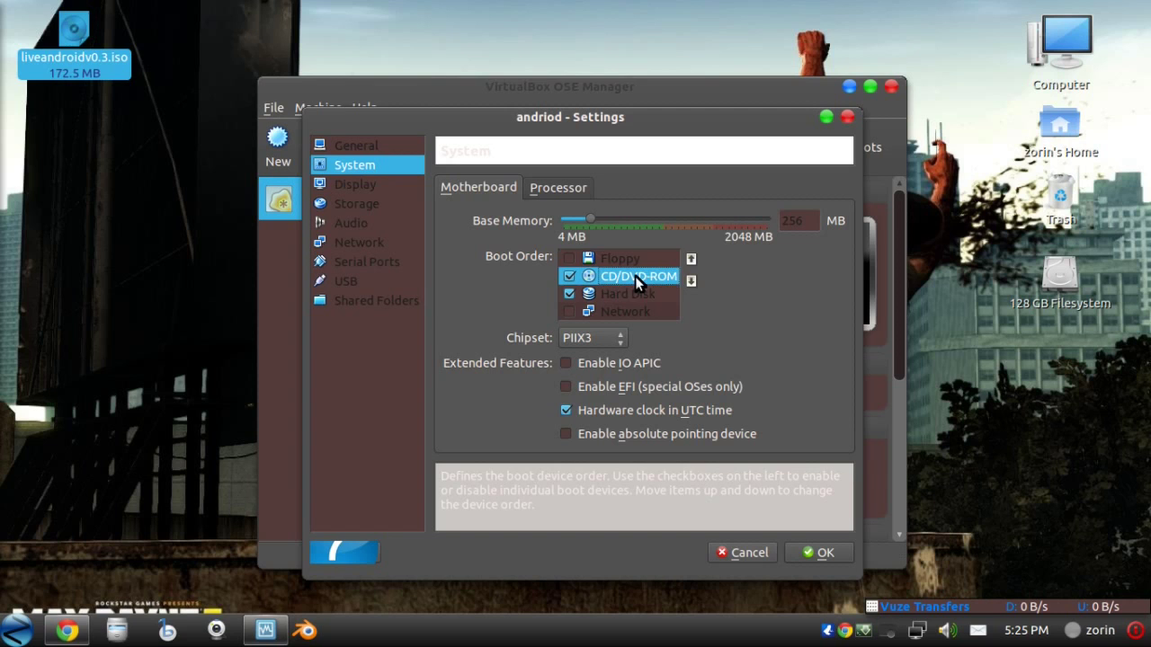
{"action": "left_click", "coordinate": [692, 259]}
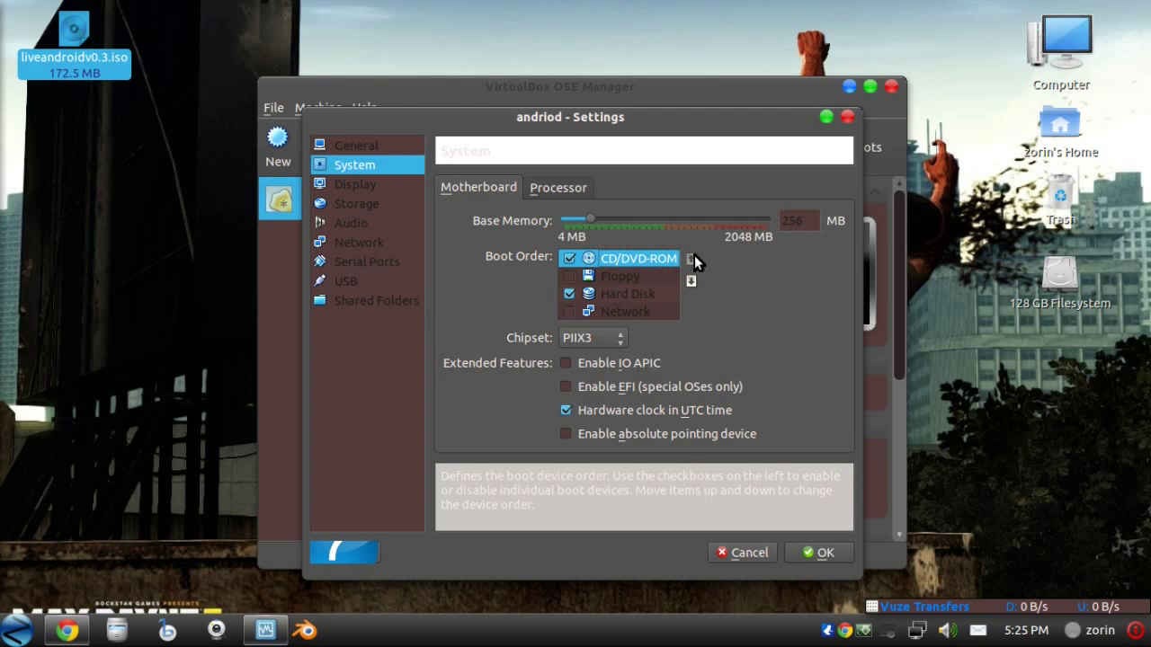
{"action": "left_click", "coordinate": [823, 552]}
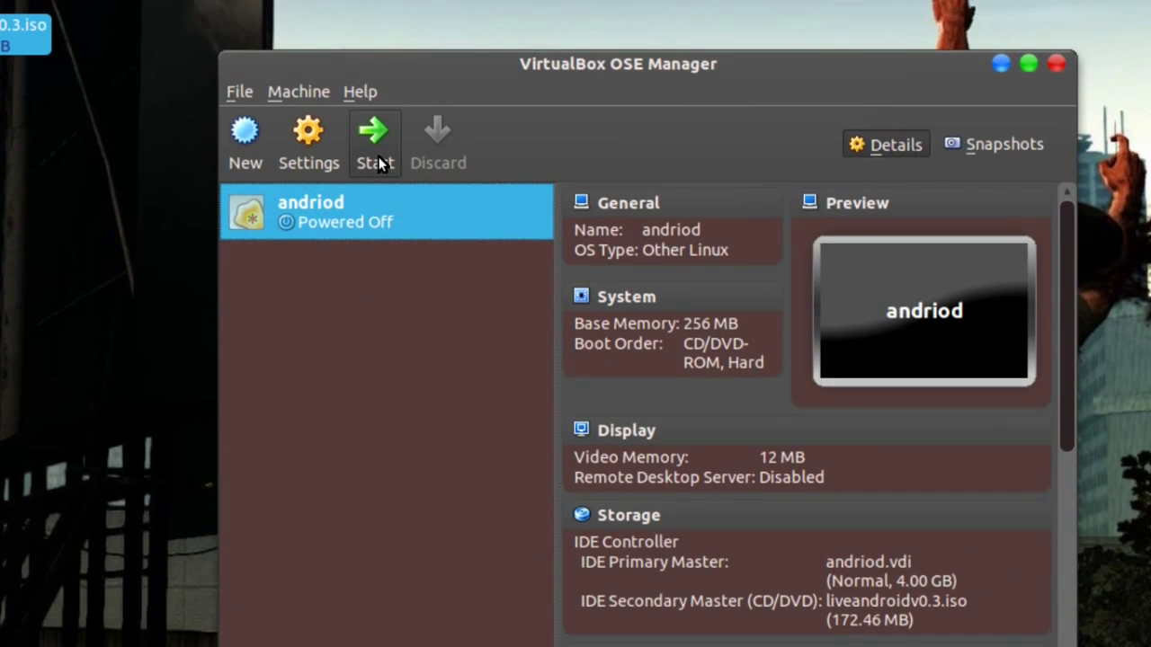
- Start the andriod virtual machine, dismiss the keyboard-capture notice permanently, and boot the live-android(800*600) entry
{"action": "left_click", "coordinate": [379, 128]}
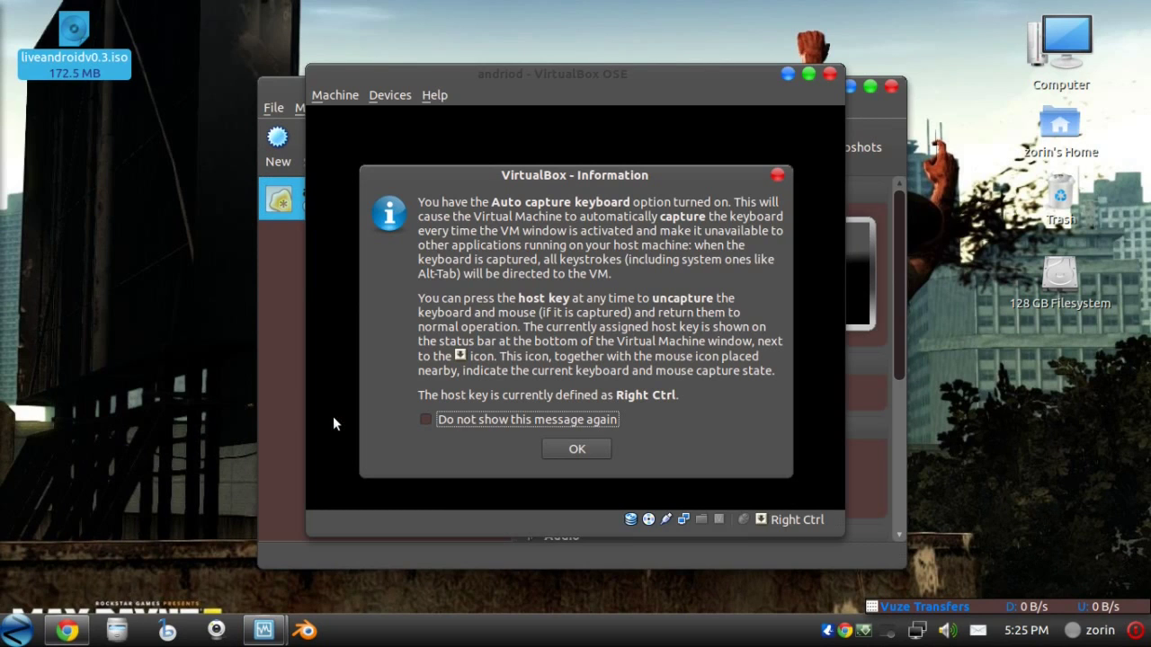
{"action": "left_click", "coordinate": [480, 419]}
{"action": "left_click", "coordinate": [576, 449]}
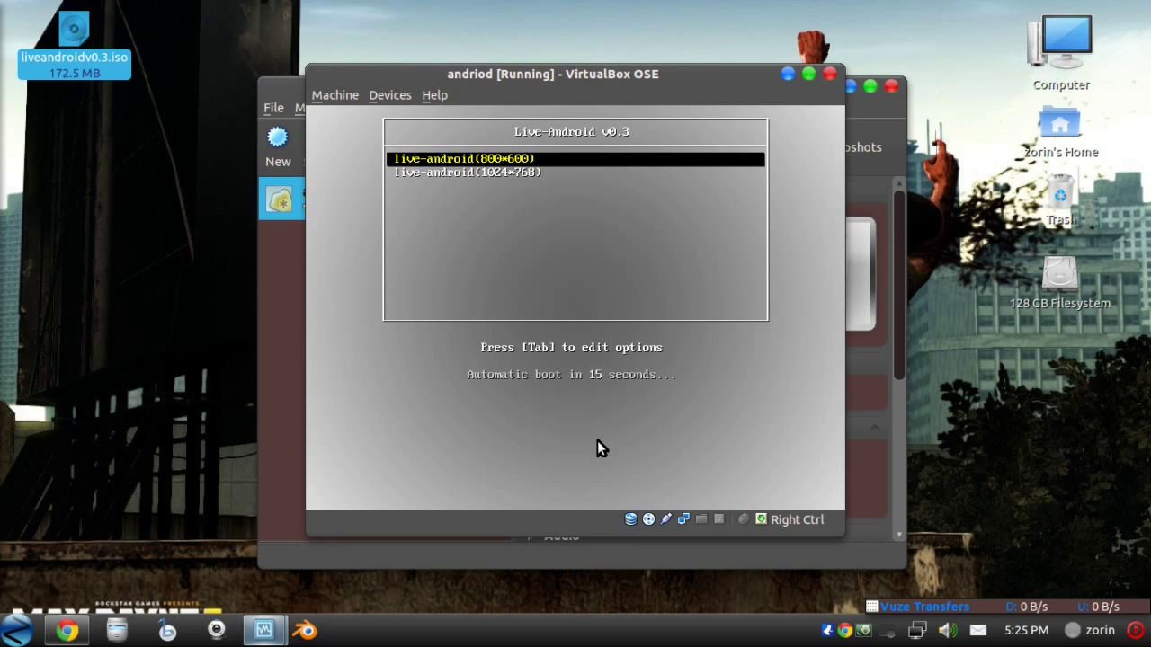
{"action": "key", "text": "Return"}
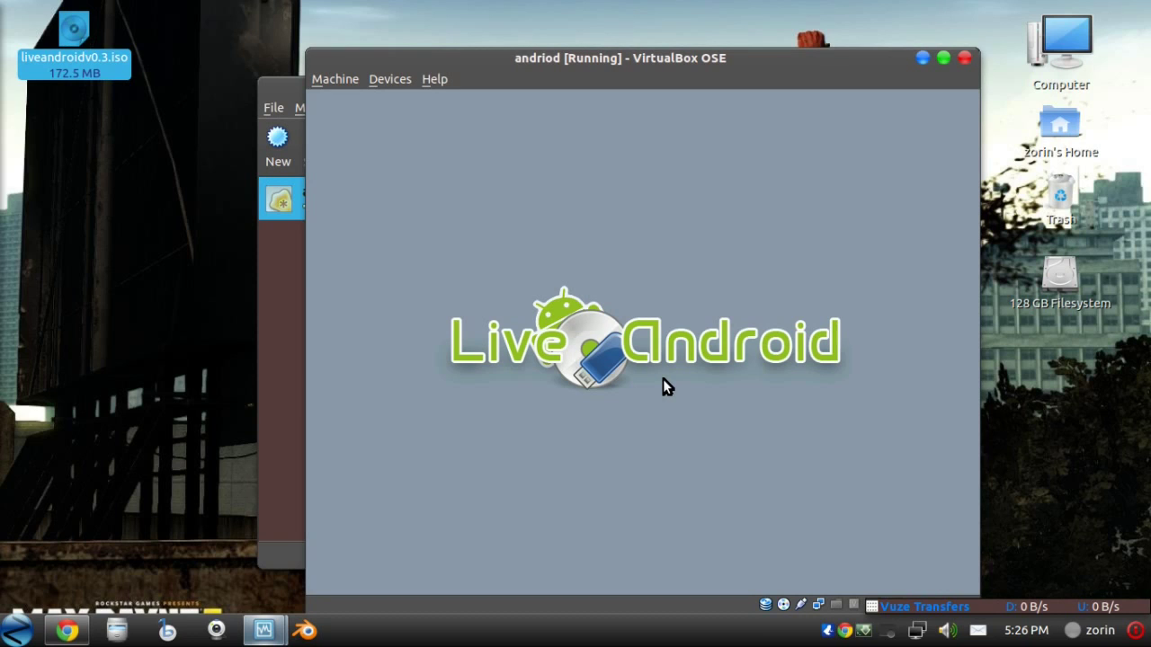
{"action": "left_click_drag", "start_coordinate": [654, 59], "coordinate": [610, 25]}
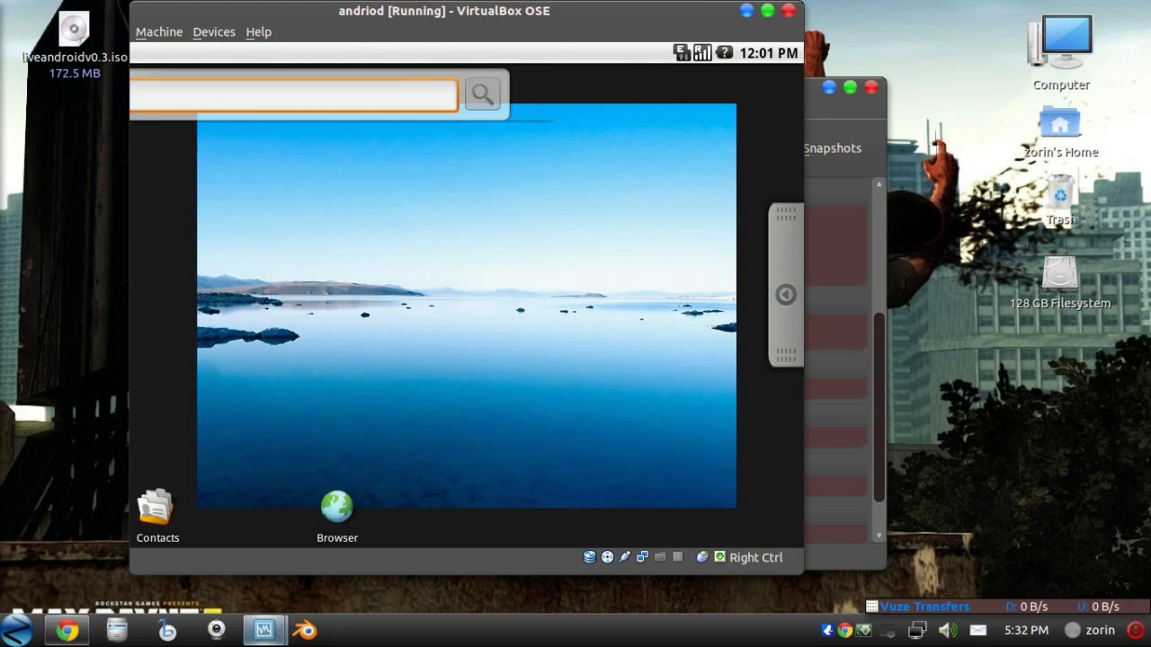
- Look through the Android home screen, its options menu, the application drawer and the Add to Home screen choices
{"action": "key", "text": "Right"}
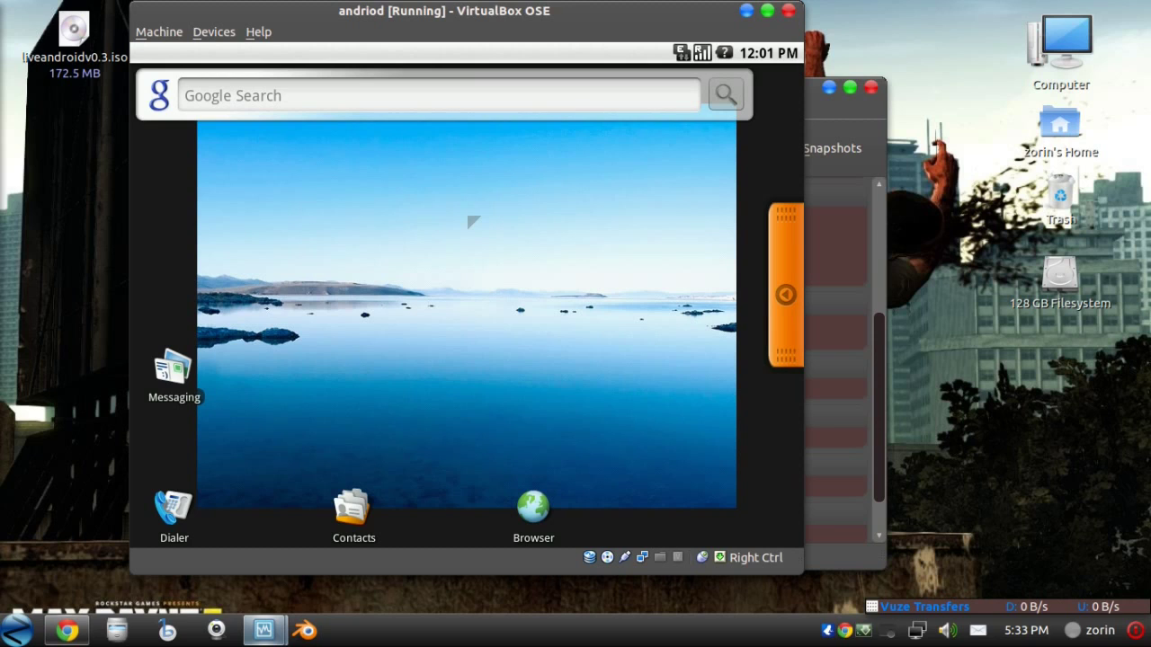
{"action": "key", "text": "Home"}
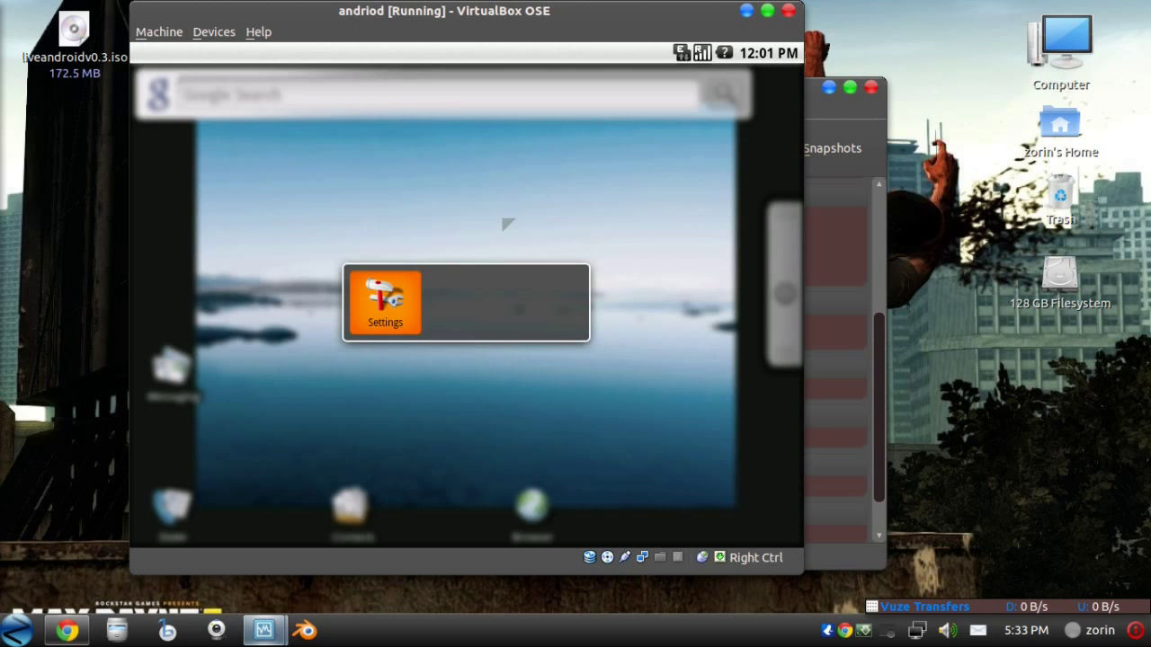
{"action": "left_click", "coordinate": [508, 224]}
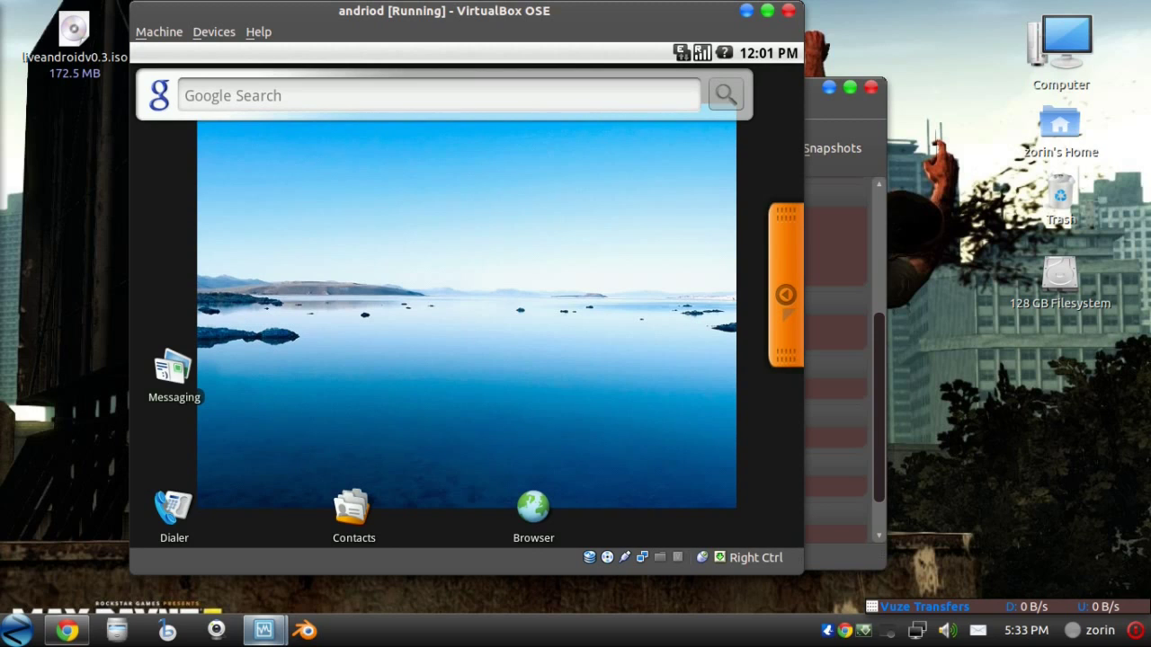
{"action": "left_click", "coordinate": [786, 313]}
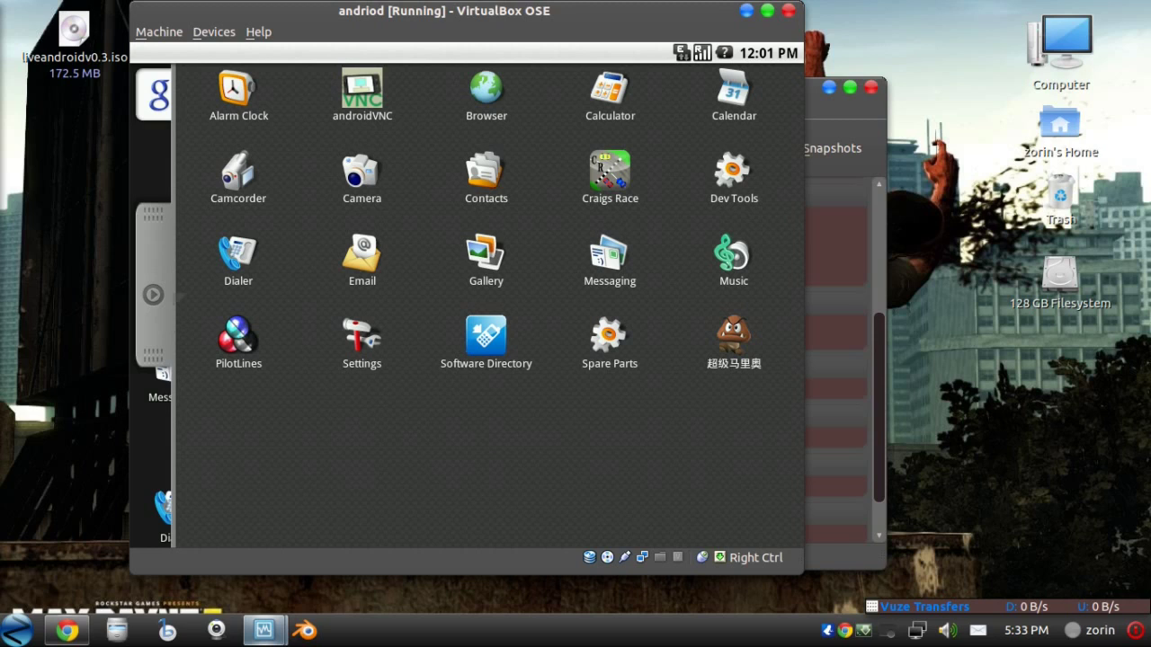
{"action": "left_click", "coordinate": [153, 294]}
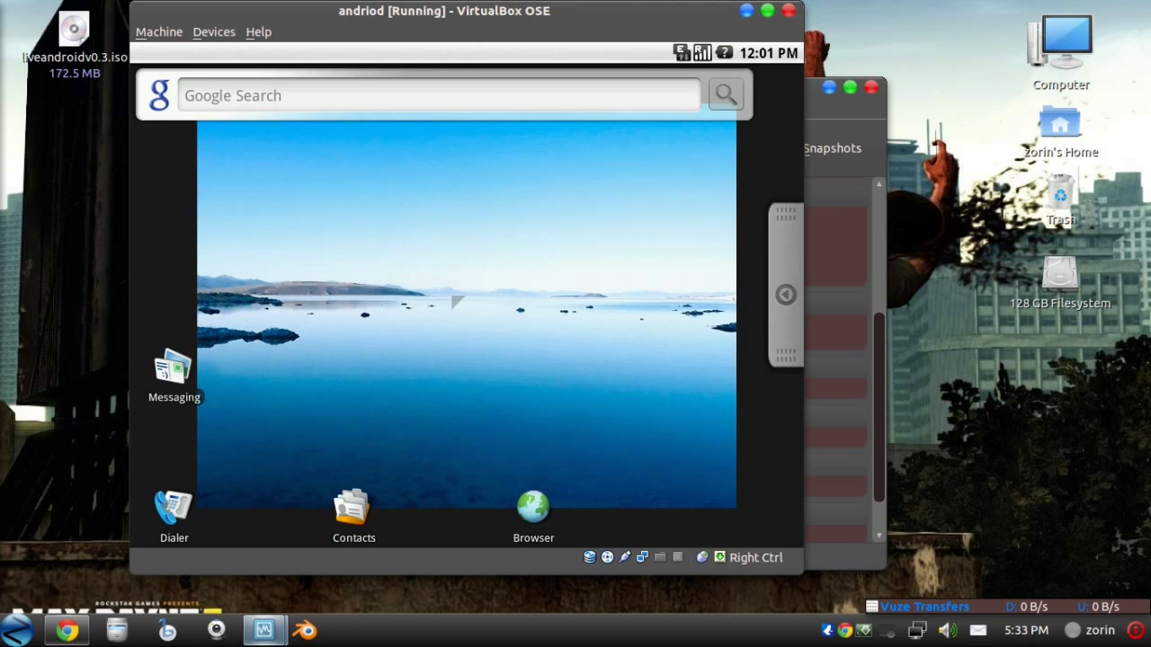
{"action": "left_click", "coordinate": [457, 302]}
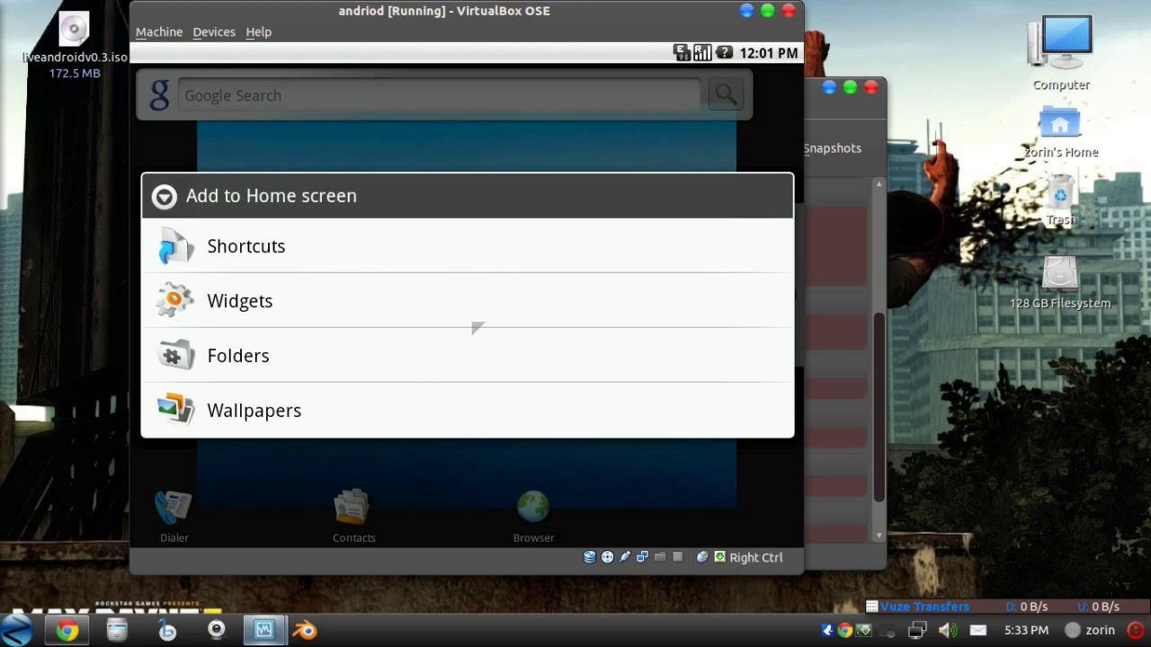
{"action": "key", "text": "Escape"}
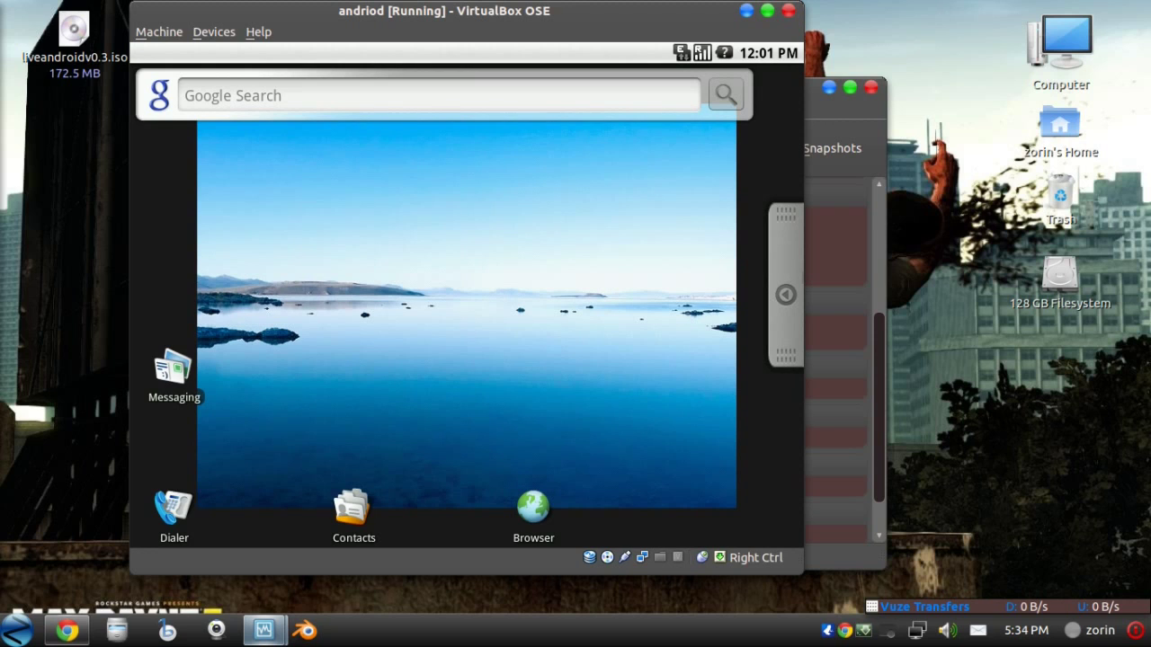
- Launch Android's Browser, enter "youtu" in the Google search and choose the suggestion "YouTube – Broadcast Yourself."
{"action": "left_click", "coordinate": [786, 284]}
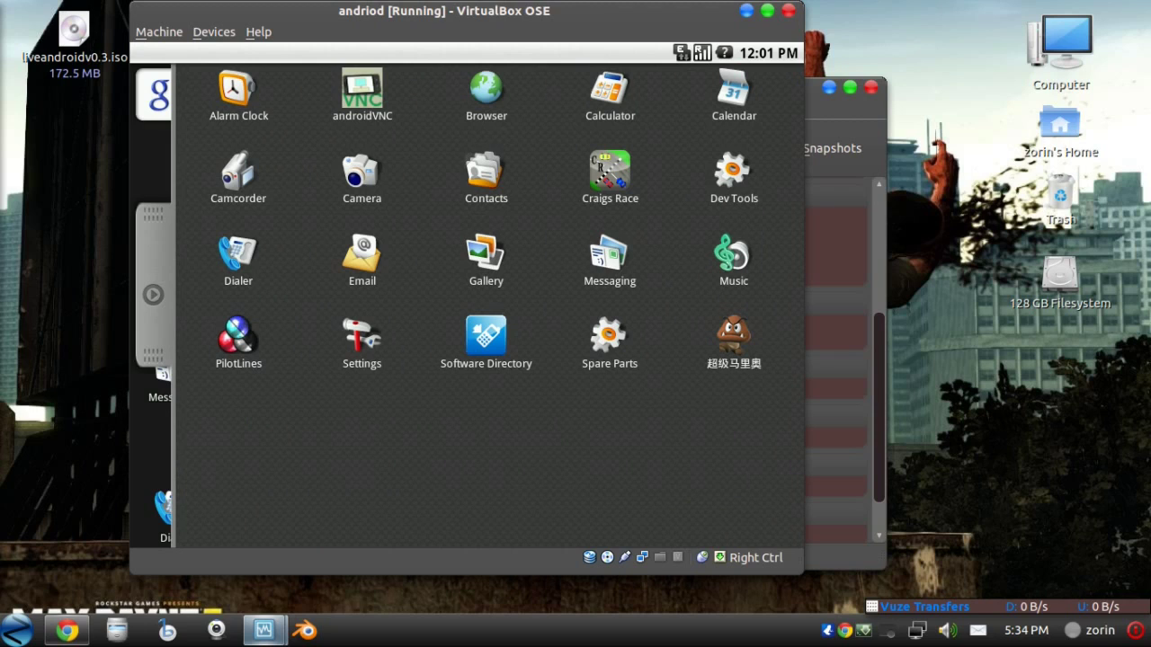
{"action": "left_click", "coordinate": [480, 102]}
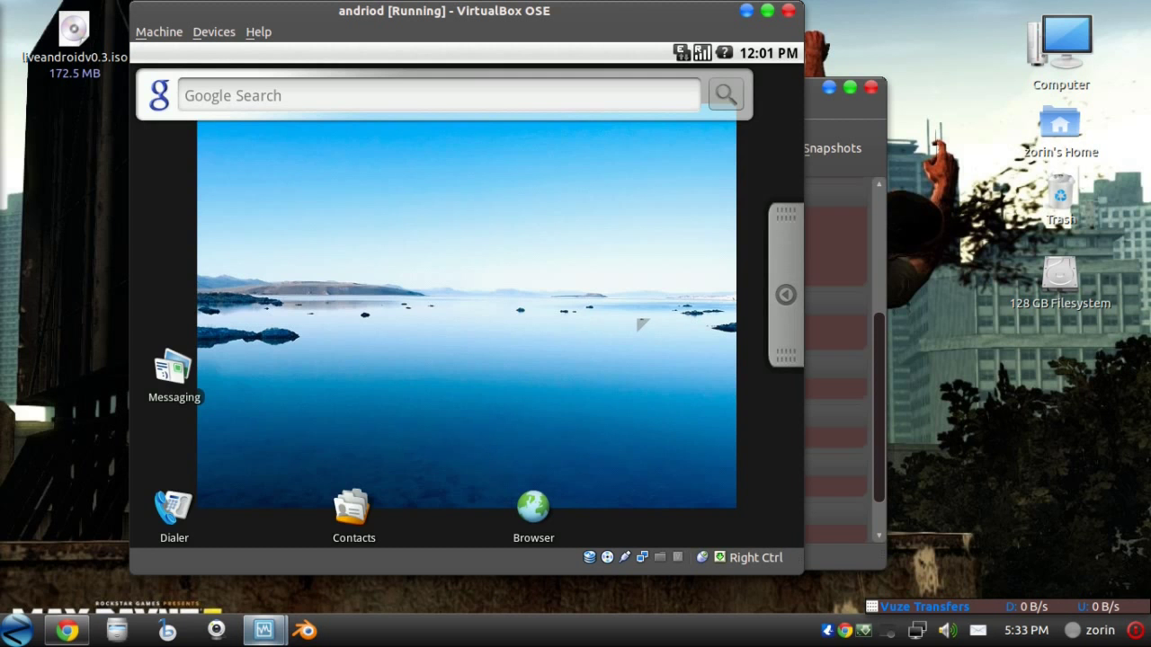
{"action": "left_click", "coordinate": [455, 300]}
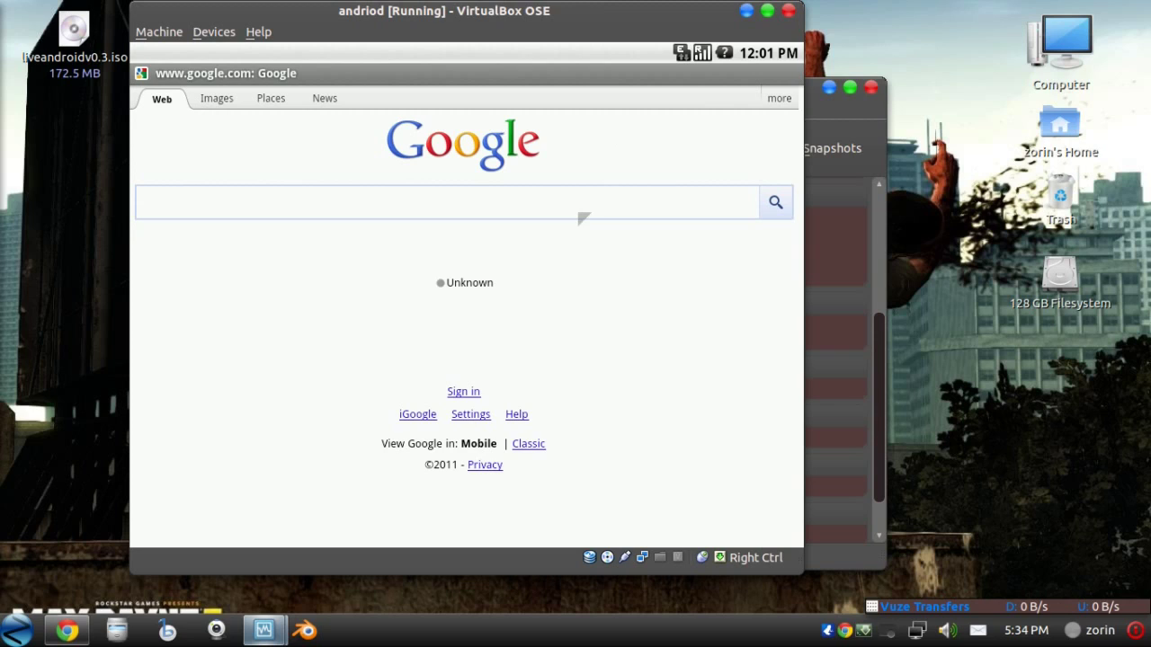
{"action": "left_click", "coordinate": [581, 214]}
{"action": "type", "text": "youtu"}
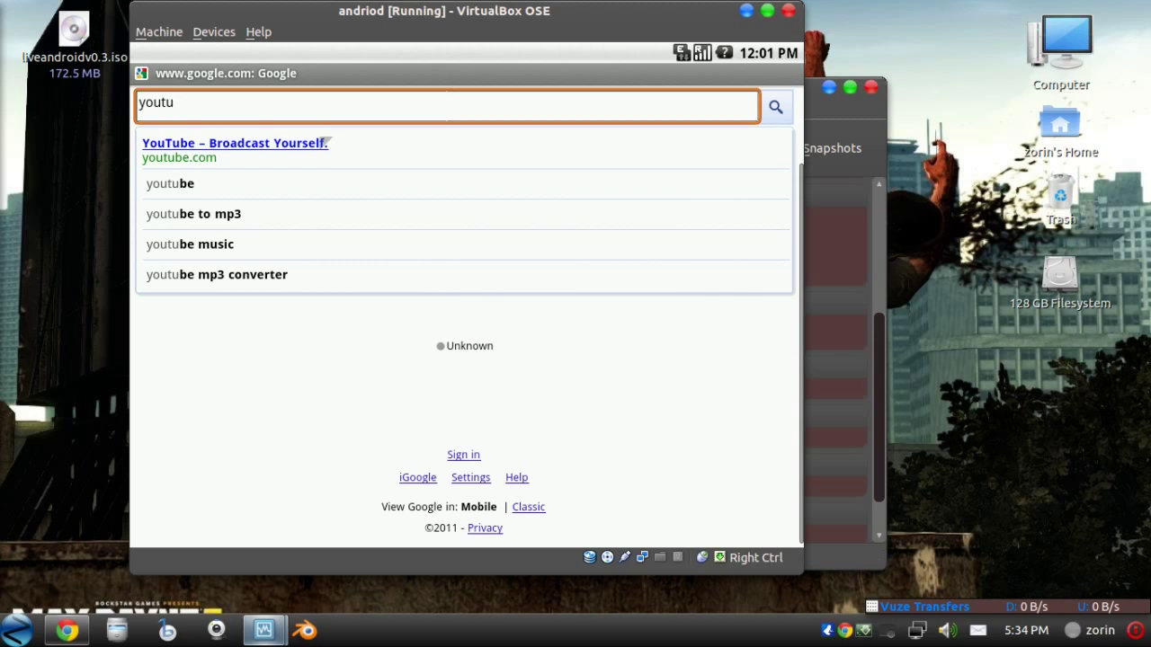
{"action": "left_click", "coordinate": [320, 138]}
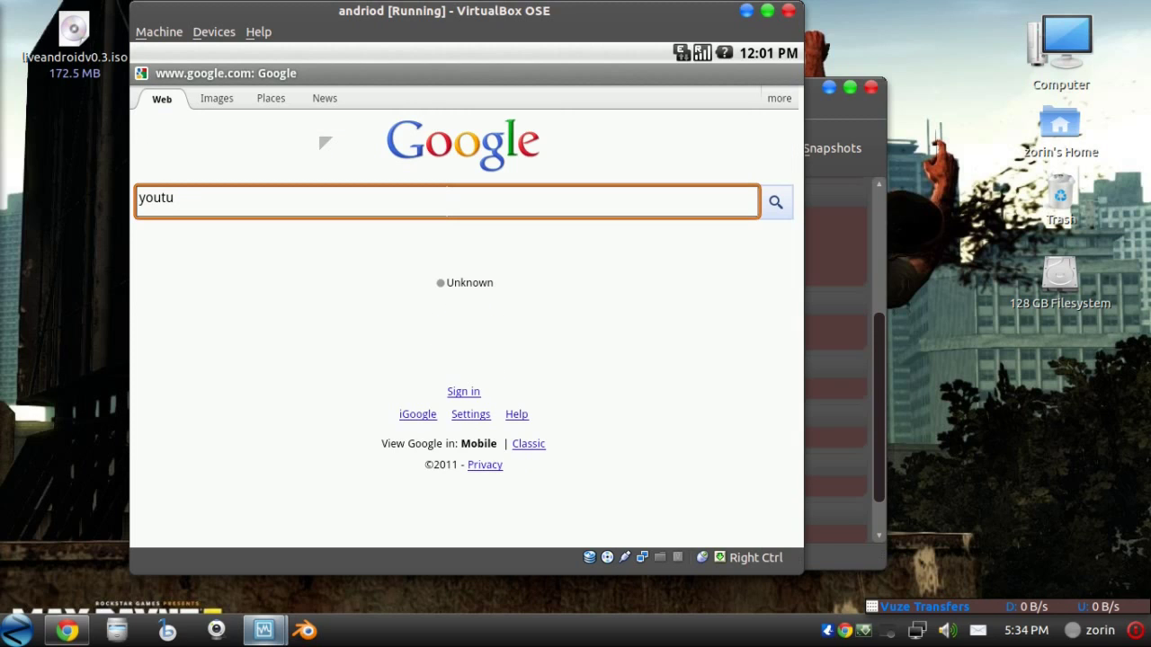